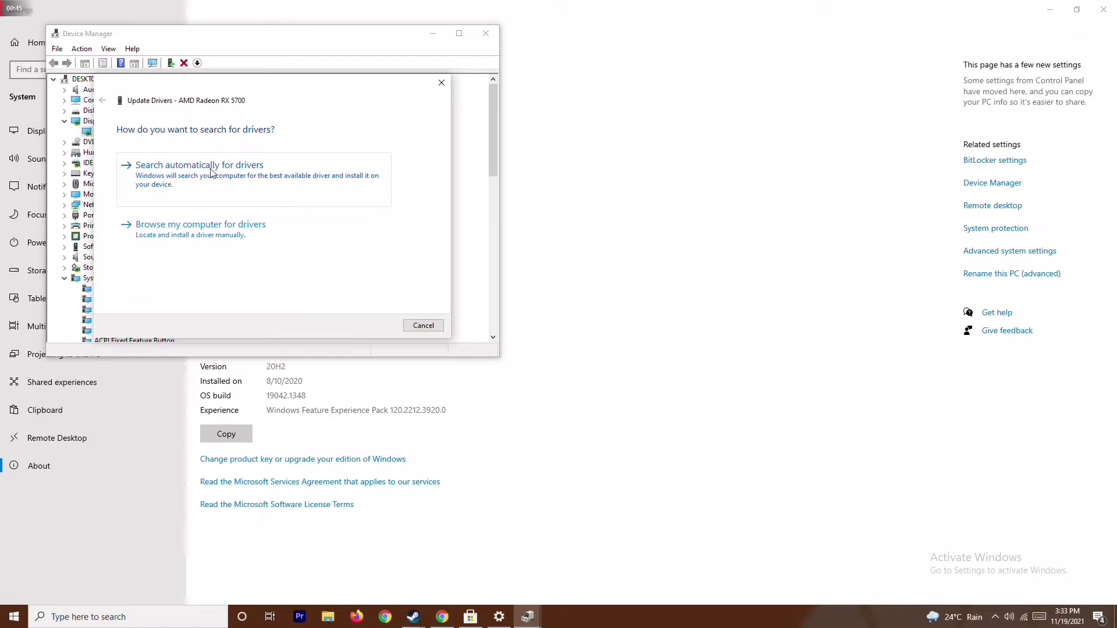
Confirm the AMD Radeon RX 5700 driver is current, collapse the device categories, and close Device Manager
{"action": "left_click", "coordinate": [212, 170]}
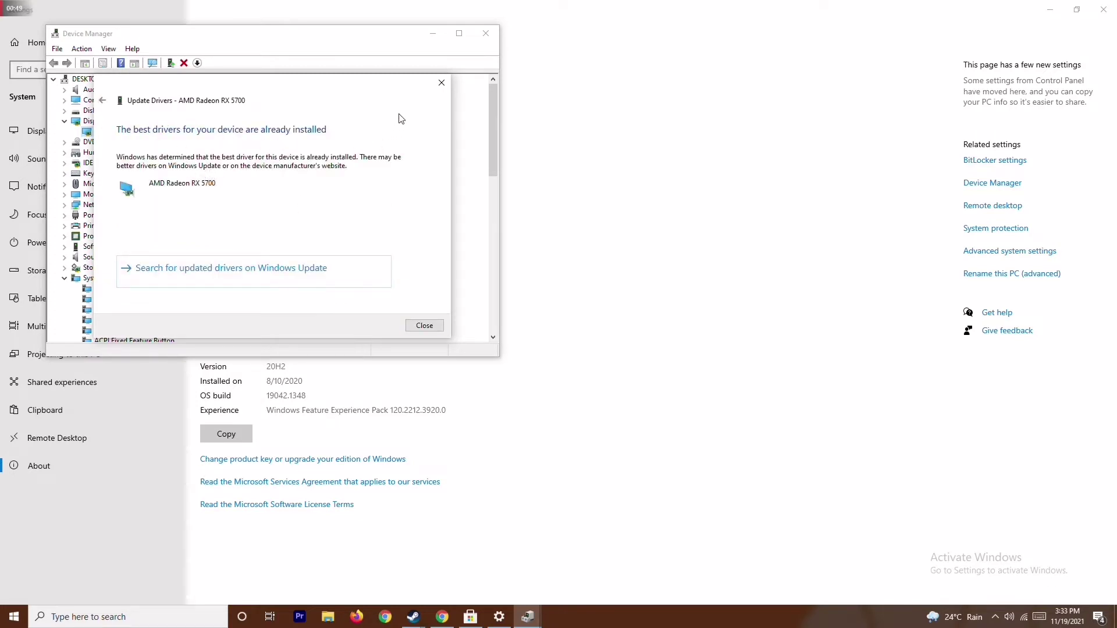
{"action": "left_click", "coordinate": [442, 83]}
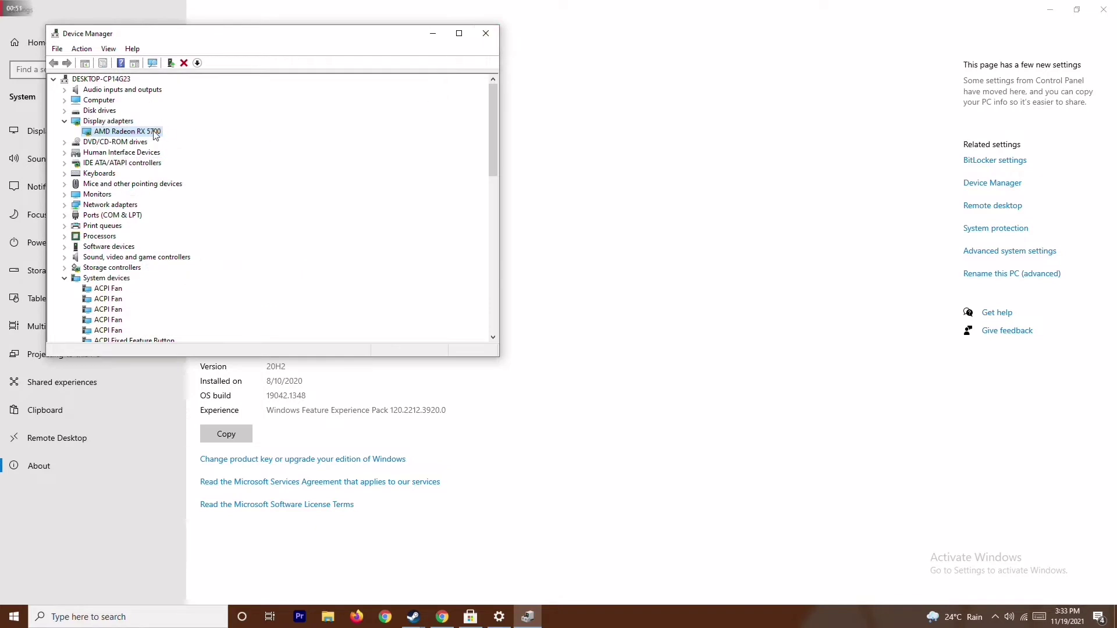
{"action": "left_click", "coordinate": [64, 121]}
{"action": "left_click", "coordinate": [64, 268]}
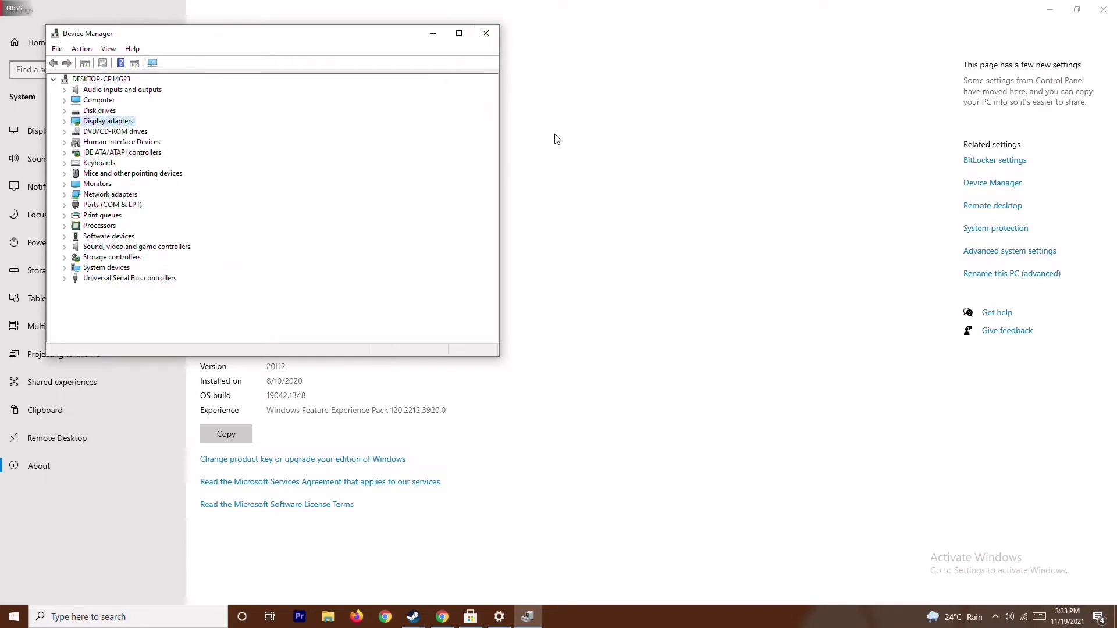
{"action": "left_click", "coordinate": [486, 33]}
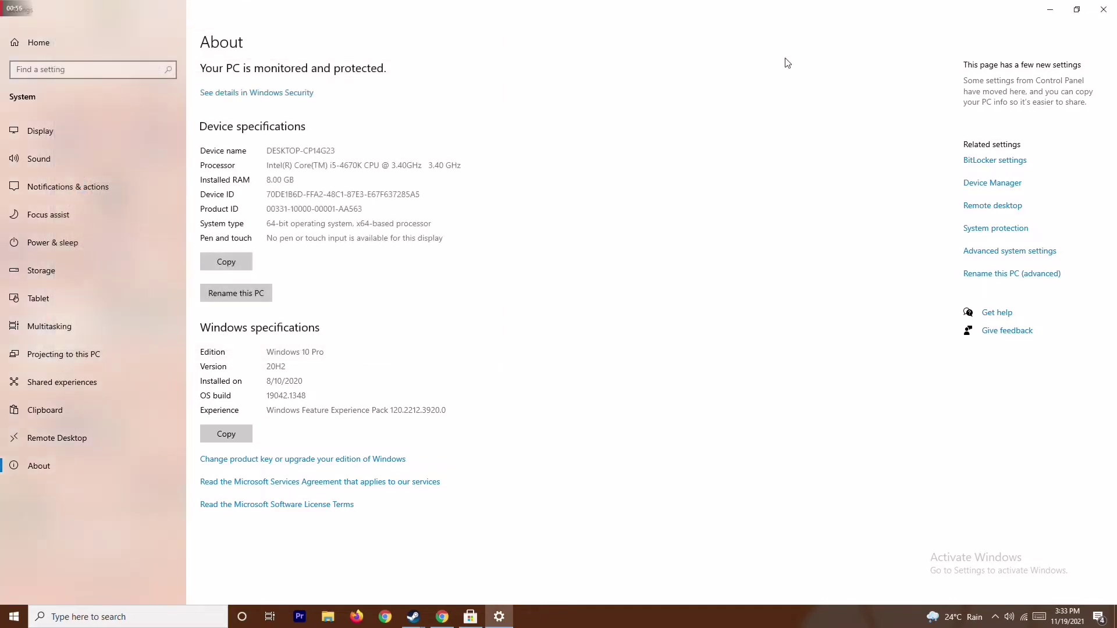
Reopen Settings through a 'sett' search and check Windows Update under Update & Security
{"action": "left_click", "coordinate": [1103, 9]}
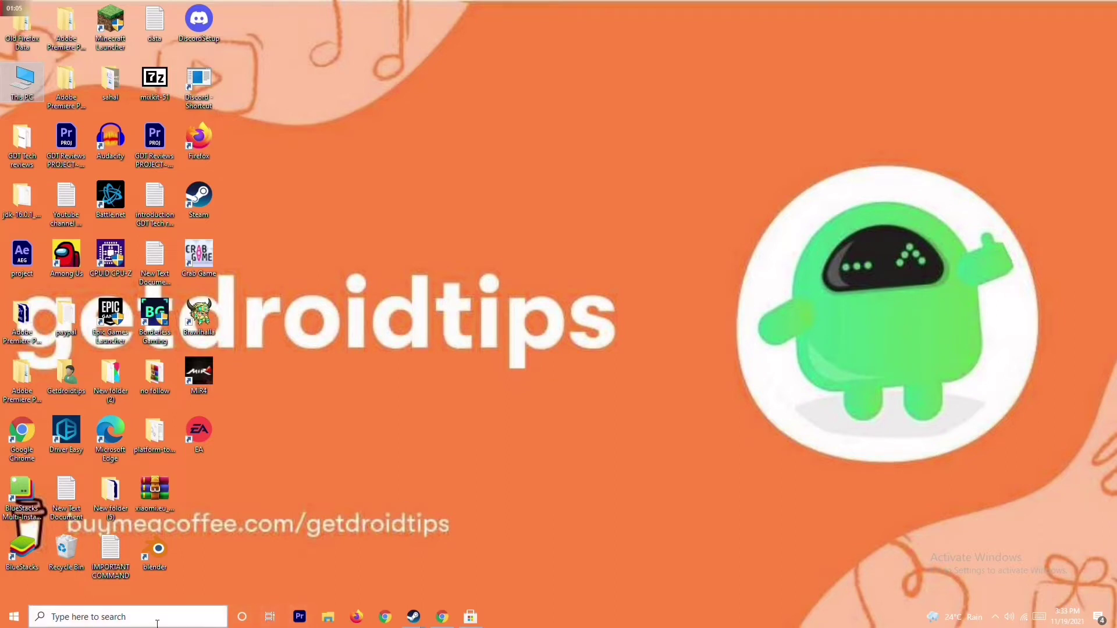
{"action": "left_click", "coordinate": [118, 611]}
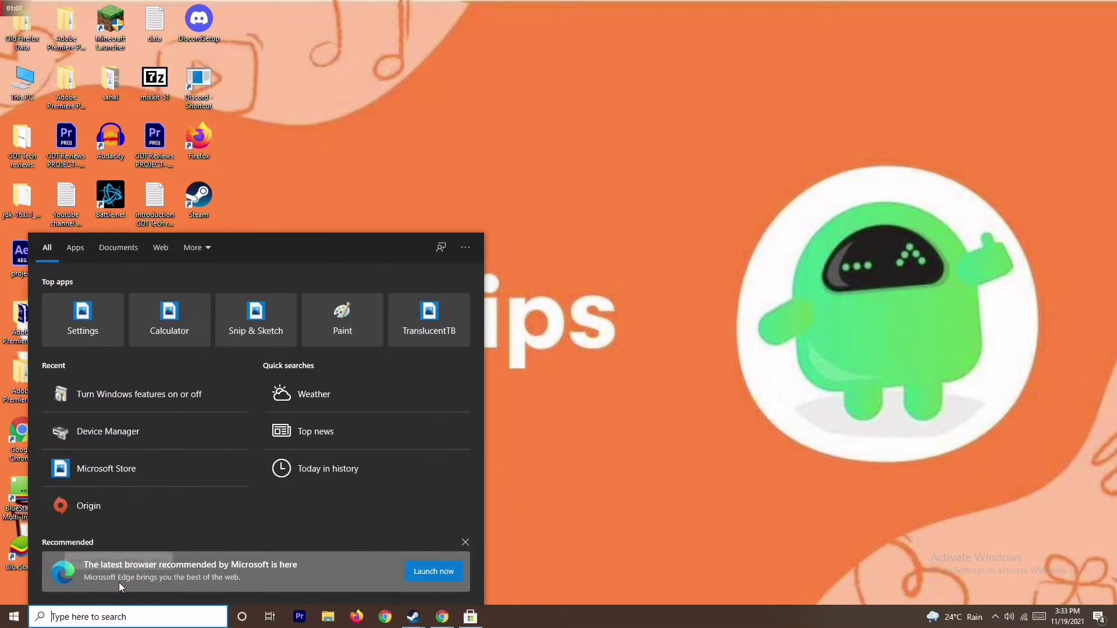
{"action": "type", "text": "sett"}
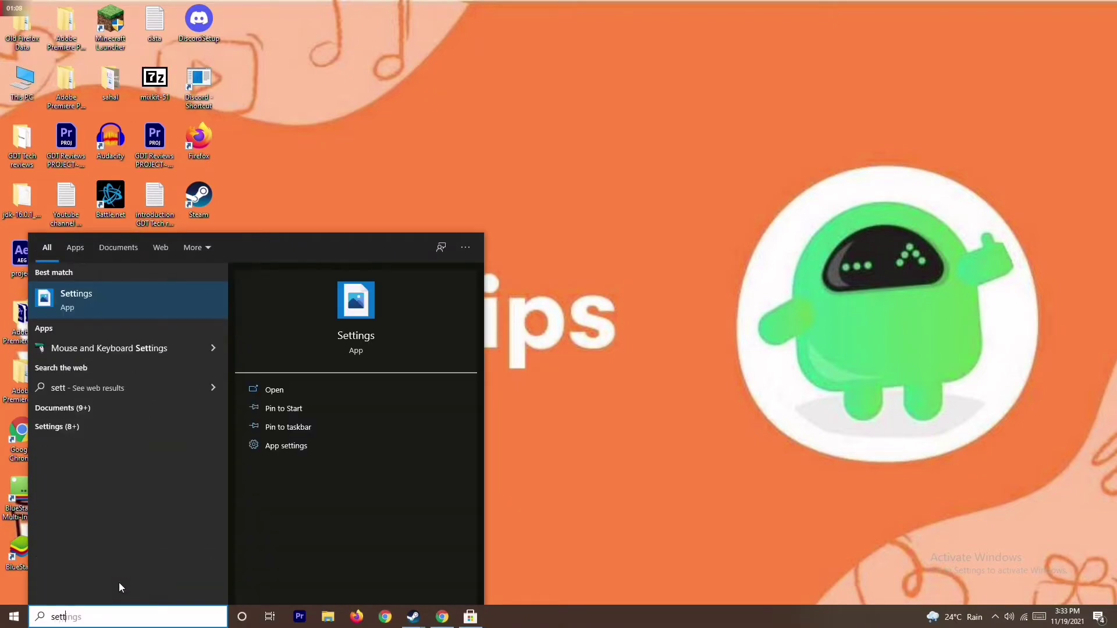
{"action": "left_click", "coordinate": [158, 301]}
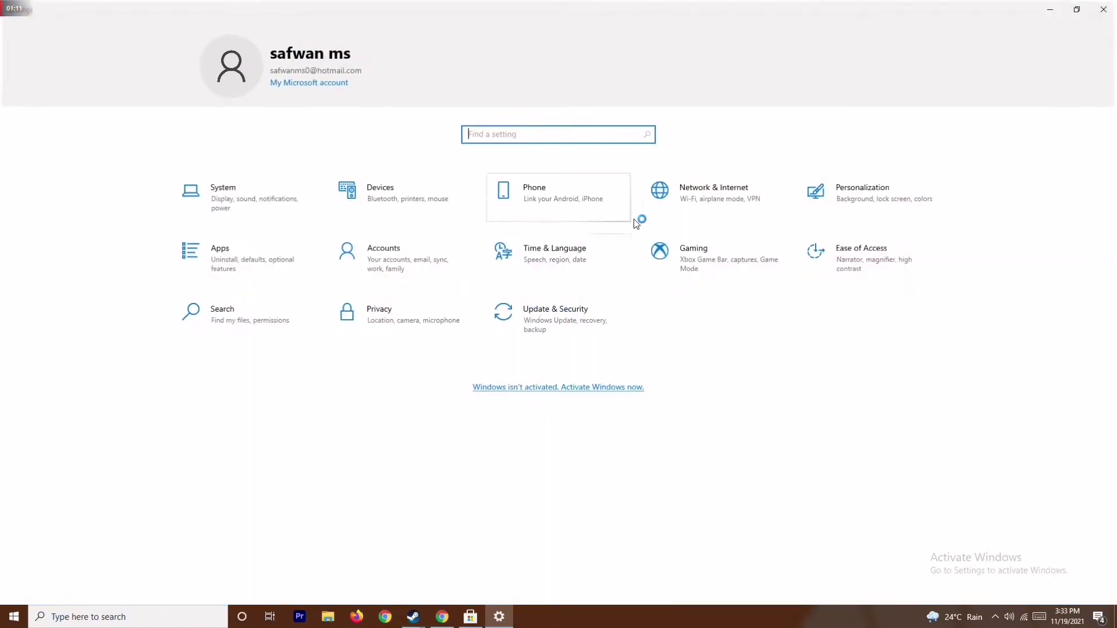
{"action": "left_click", "coordinate": [568, 314]}
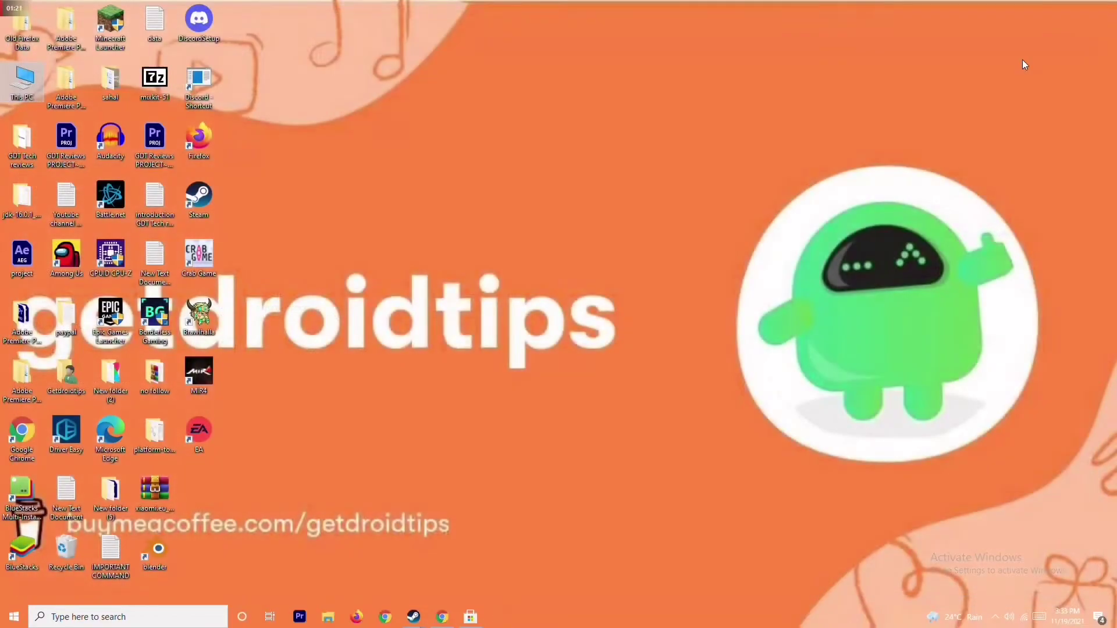
{"action": "right_click", "coordinate": [683, 209]}
Refresh the desktop, end the Microsoft Store task in Task Manager, and close Task Manager
{"action": "left_click", "coordinate": [612, 261]}
{"action": "right_click", "coordinate": [592, 617]}
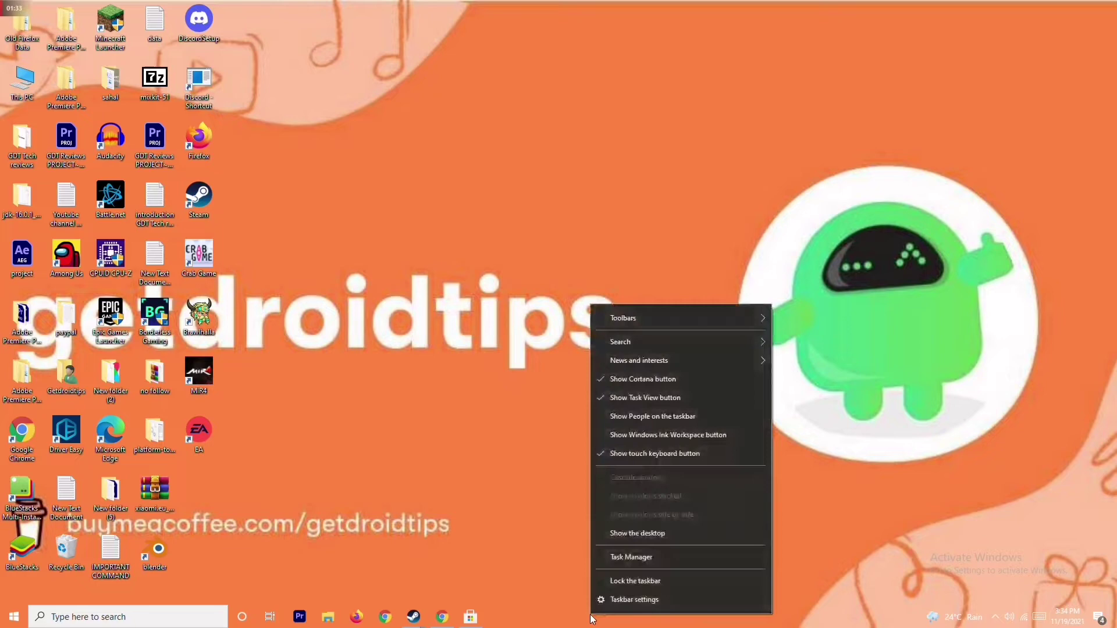
{"action": "left_click", "coordinate": [665, 561]}
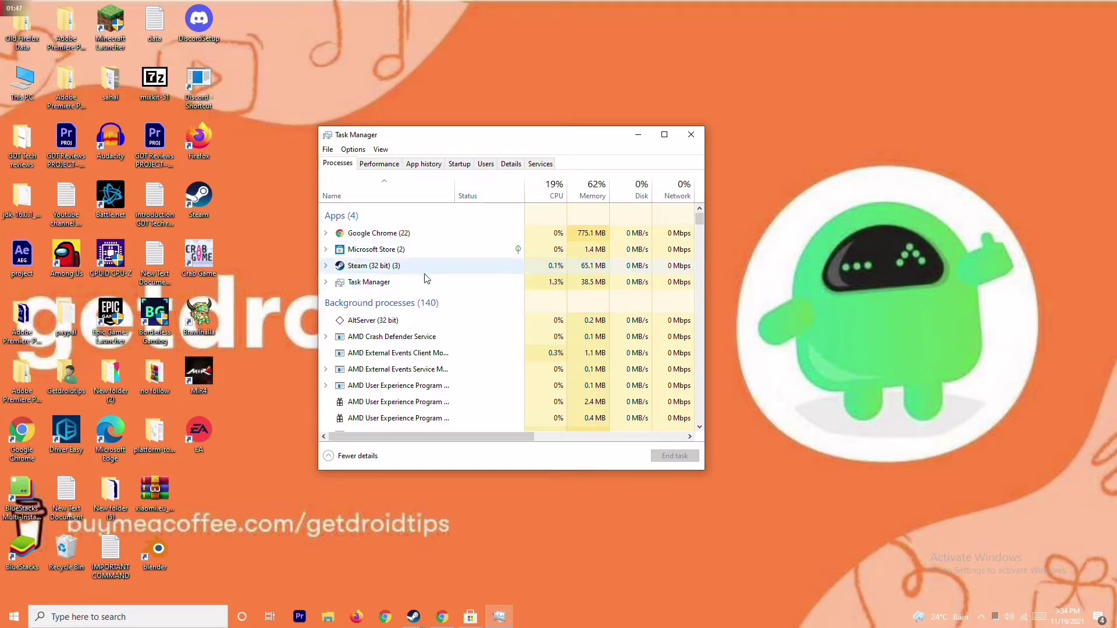
{"action": "left_click", "coordinate": [436, 250]}
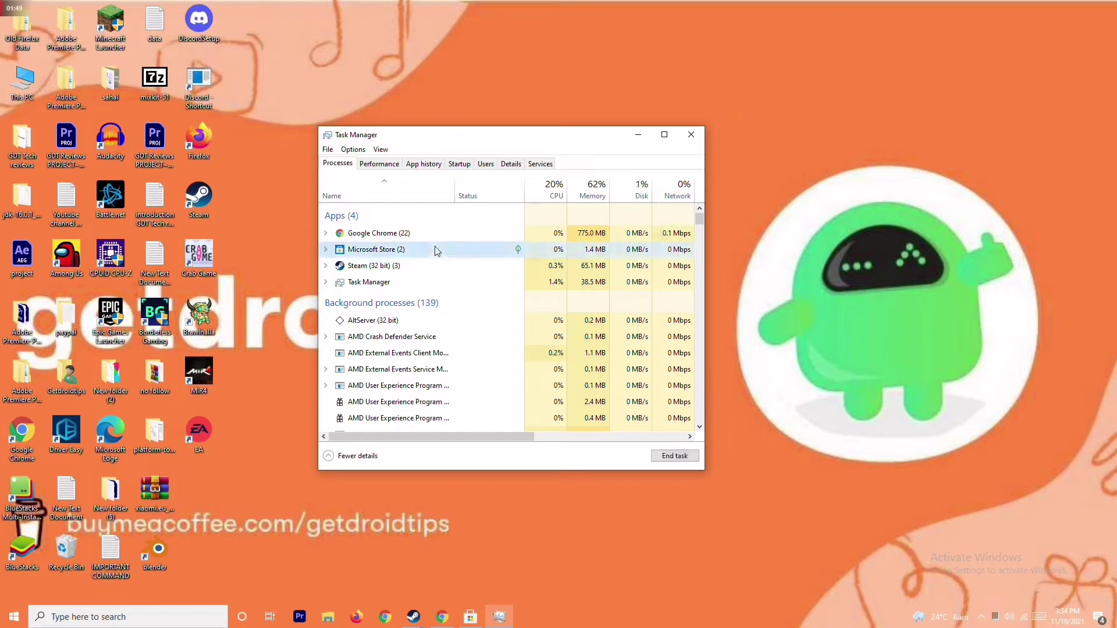
{"action": "right_click", "coordinate": [476, 257]}
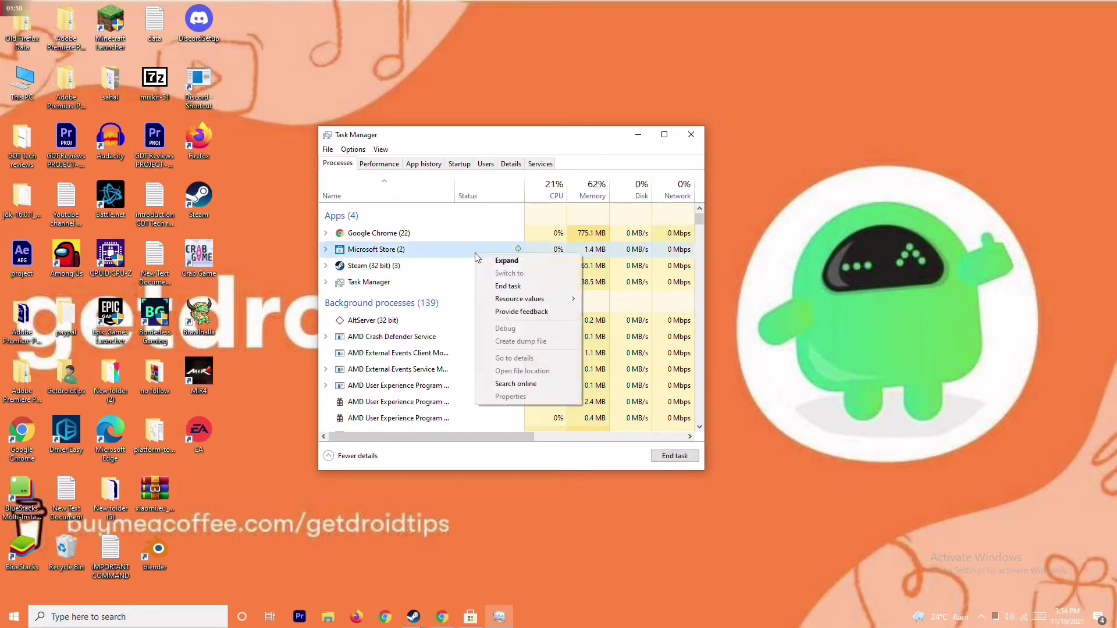
{"action": "left_click", "coordinate": [508, 286]}
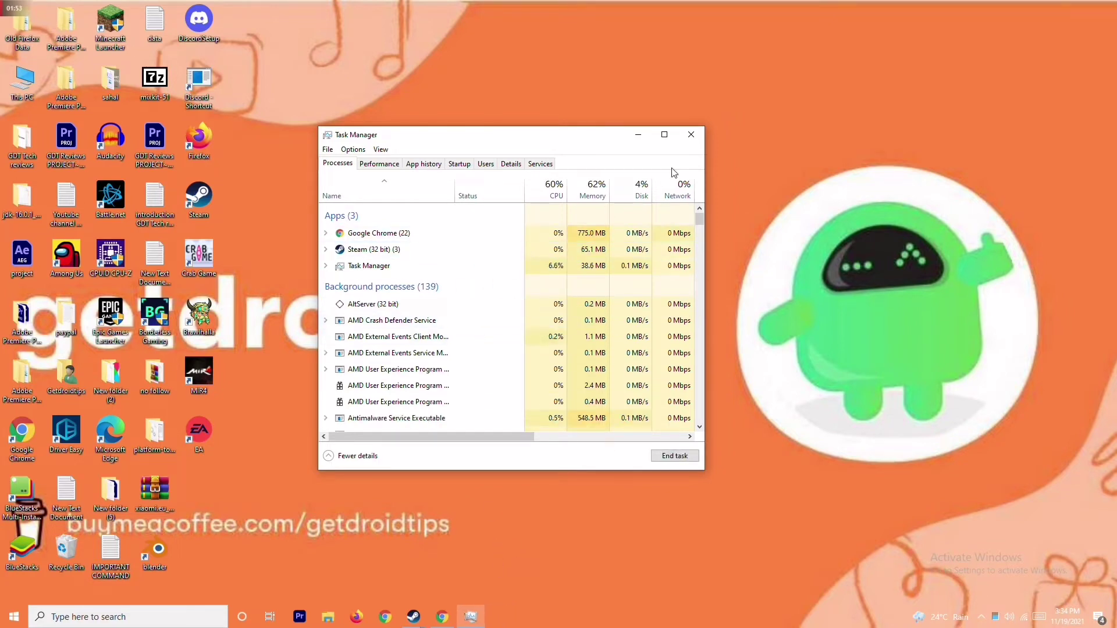
{"action": "left_click", "coordinate": [692, 138]}
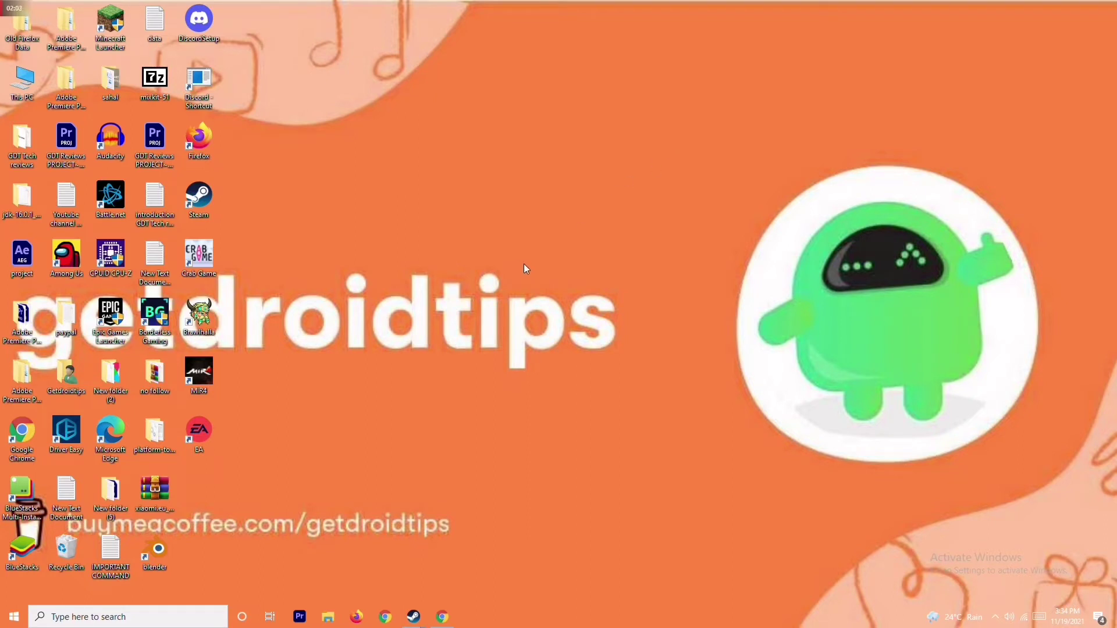
{"action": "right_click", "coordinate": [205, 271]}
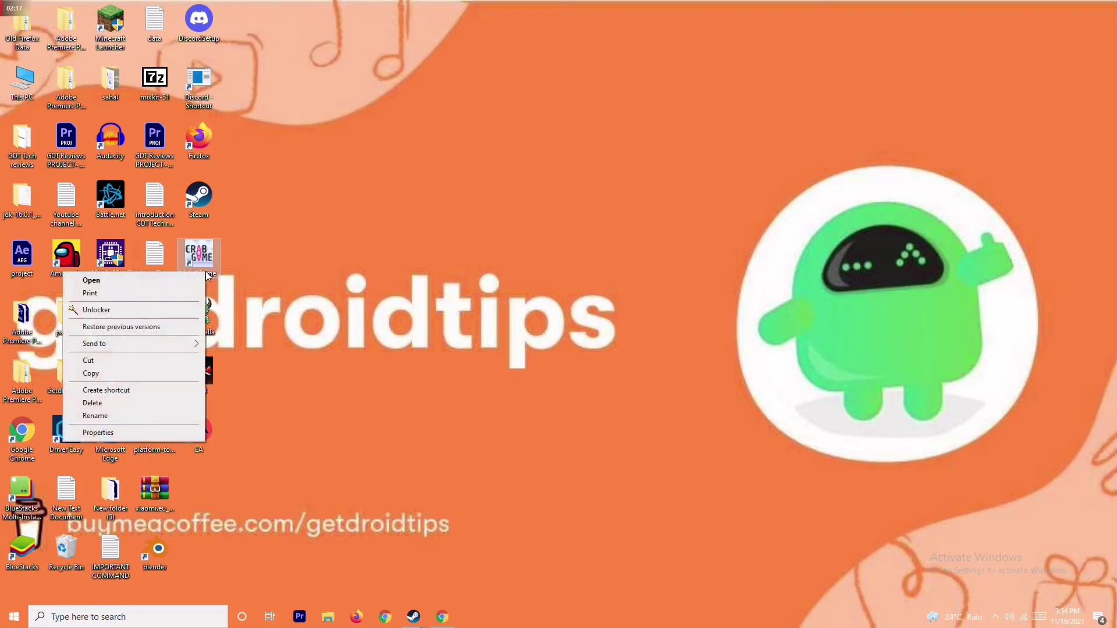
{"action": "key", "text": "Escape"}
{"action": "right_click", "coordinate": [208, 260]}
{"action": "key", "text": "Escape"}
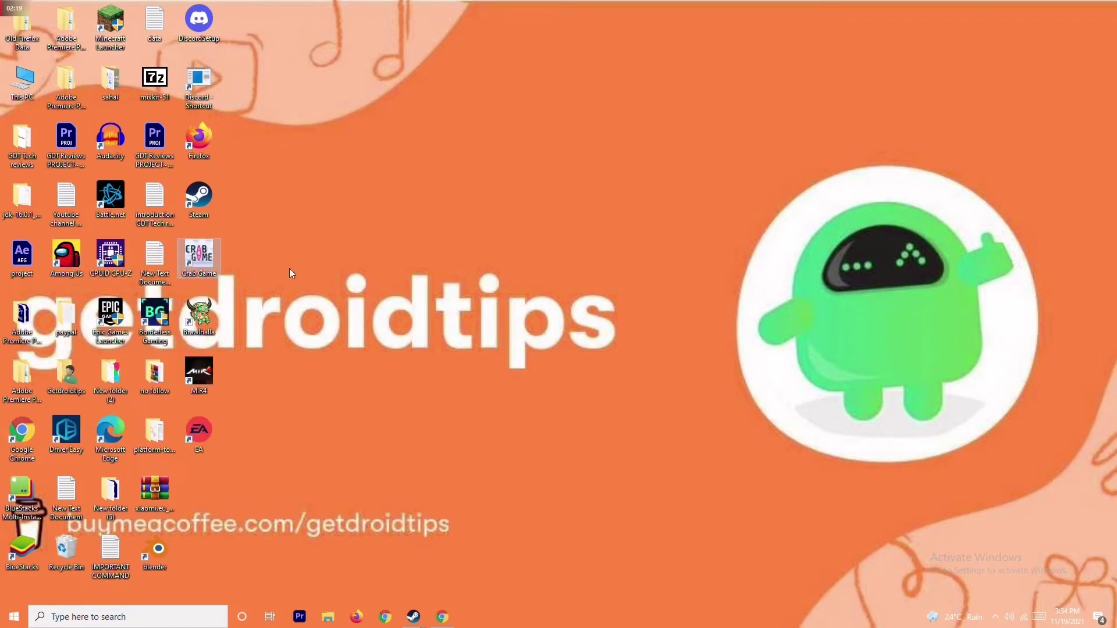
{"action": "right_click", "coordinate": [199, 276]}
{"action": "left_click", "coordinate": [145, 435]}
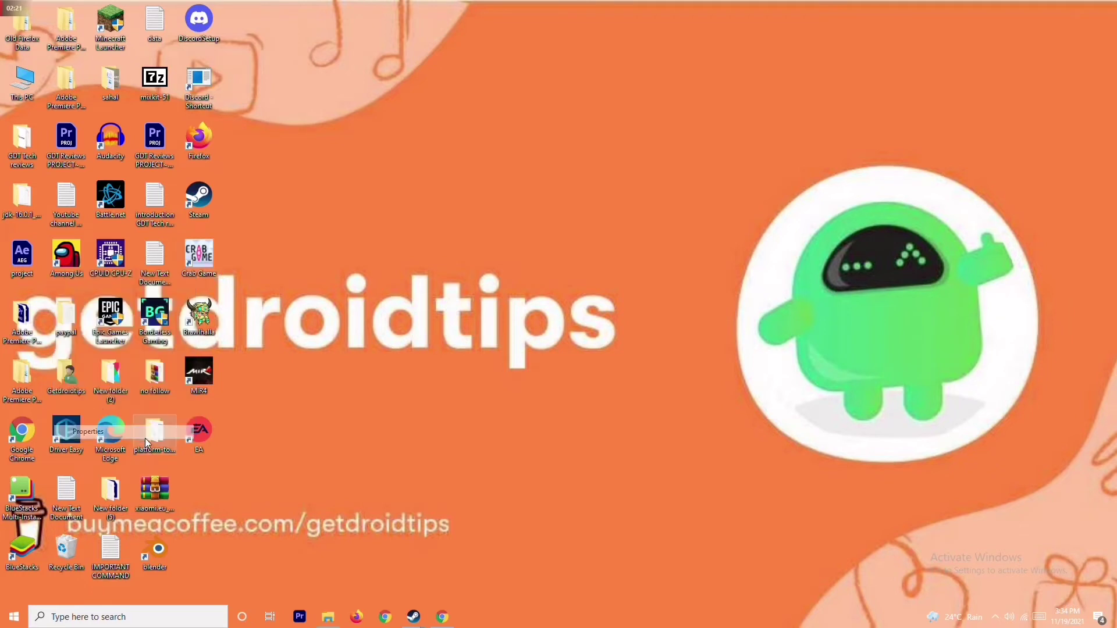
{"action": "left_click", "coordinate": [402, 279]}
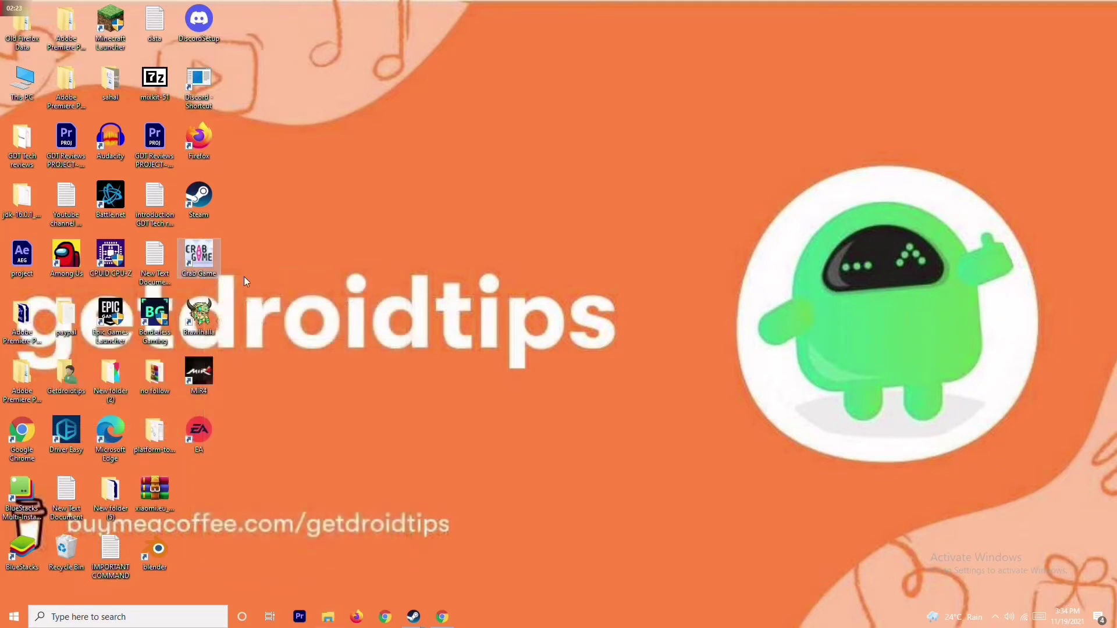
{"action": "mouse_move", "coordinate": [413, 622]}
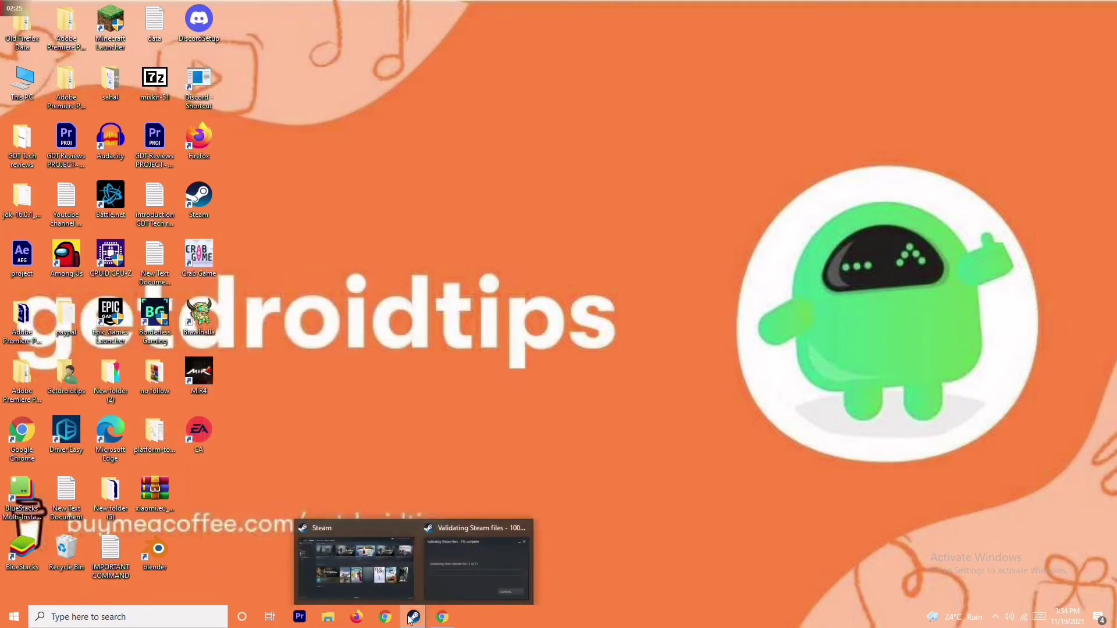
Browse Crab Game's local files from its Steam Properties to open the install folder
{"action": "left_click", "coordinate": [386, 556]}
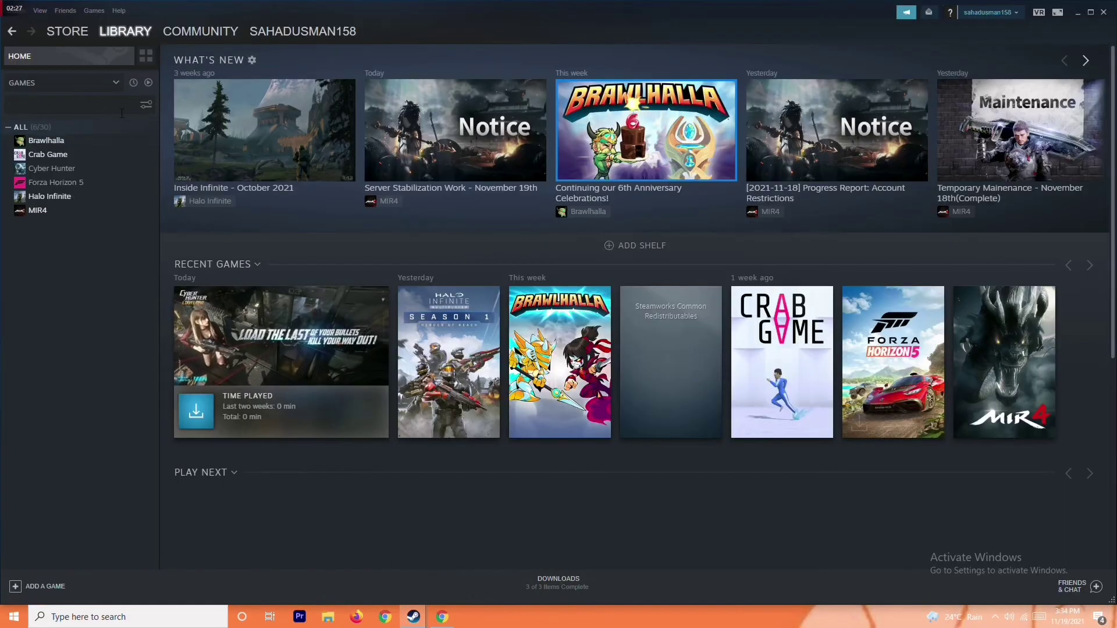
{"action": "right_click", "coordinate": [108, 158]}
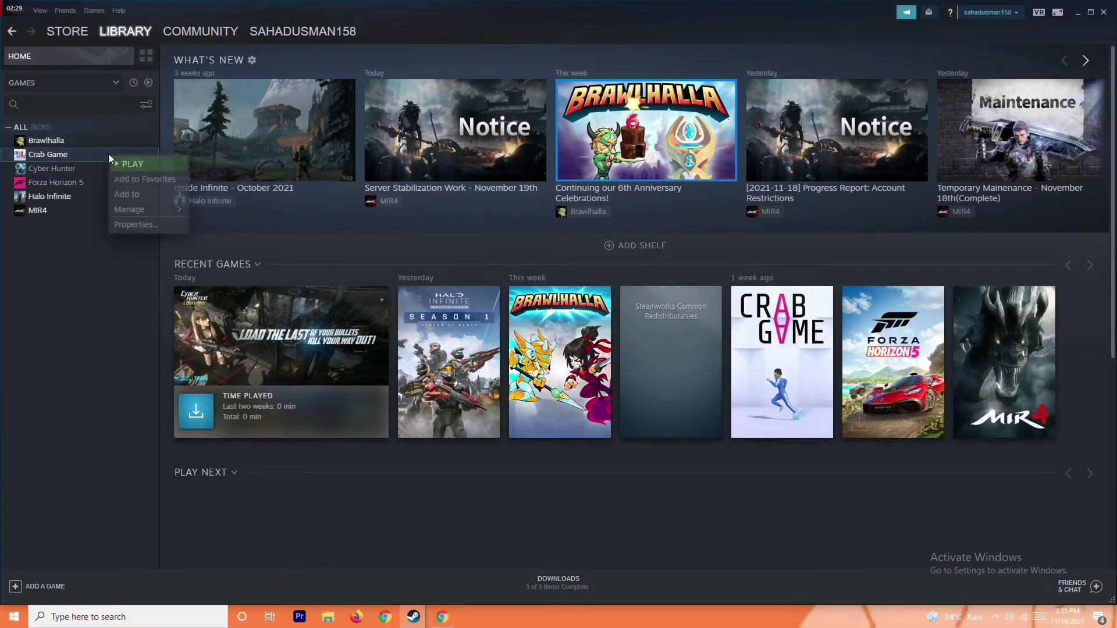
{"action": "left_click", "coordinate": [146, 225]}
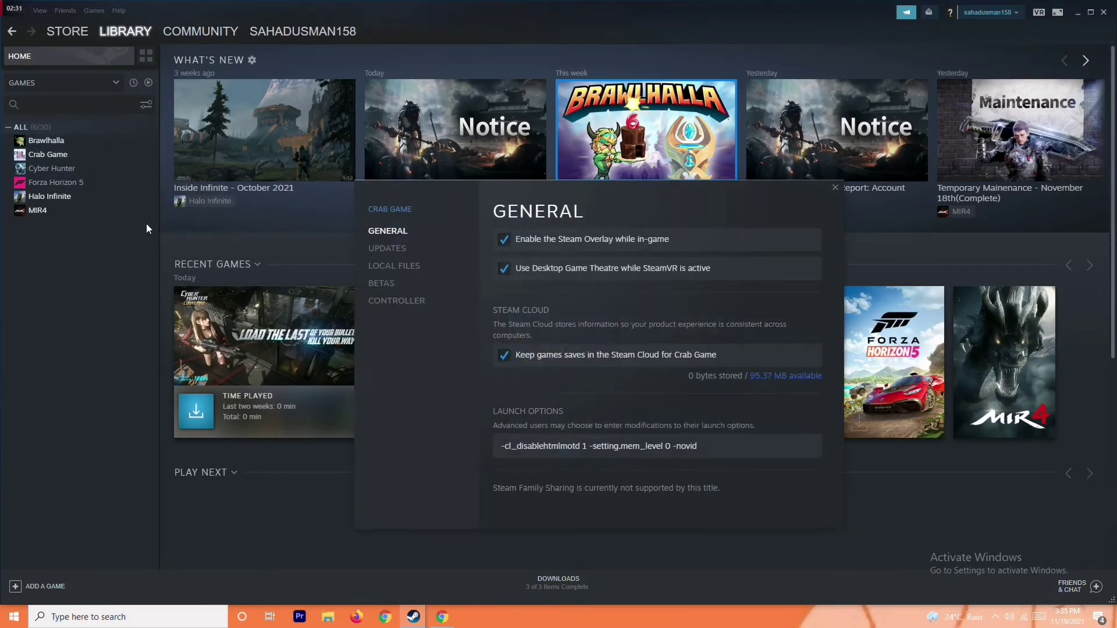
{"action": "left_click", "coordinate": [425, 268]}
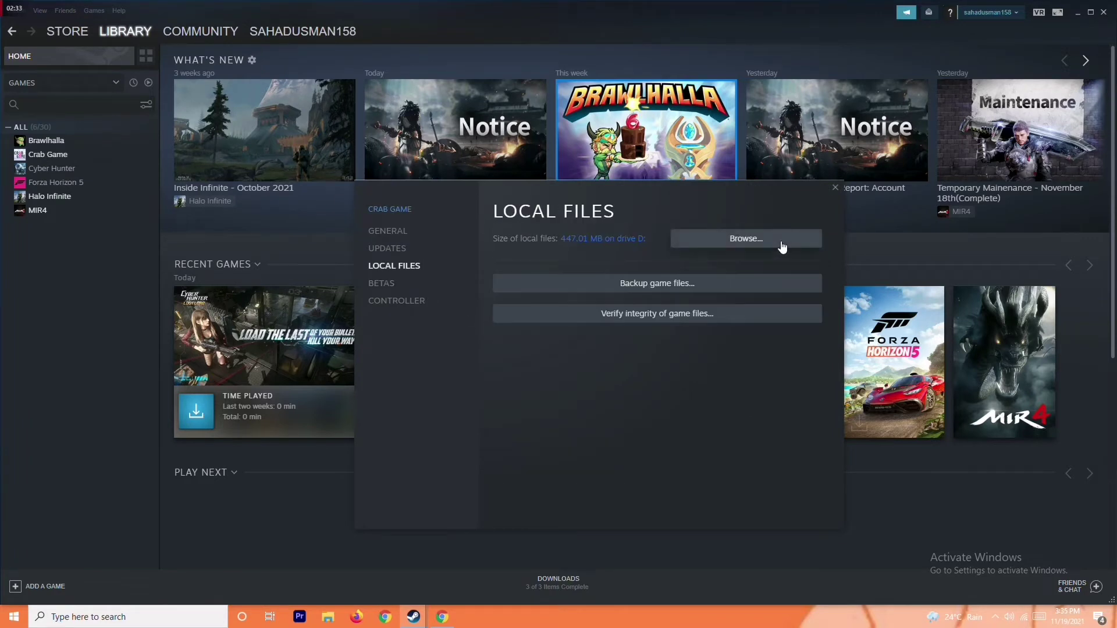
{"action": "left_click", "coordinate": [743, 236]}
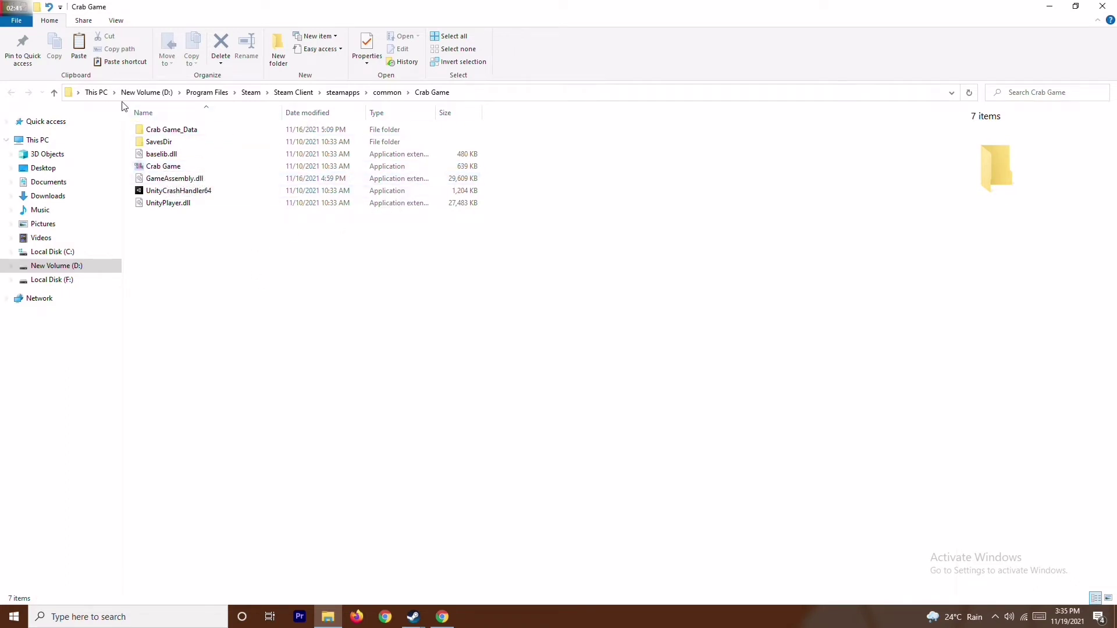
Run Crab Game.exe as administrator, then close the game folder window
{"action": "left_click", "coordinate": [177, 168]}
{"action": "right_click", "coordinate": [178, 169]}
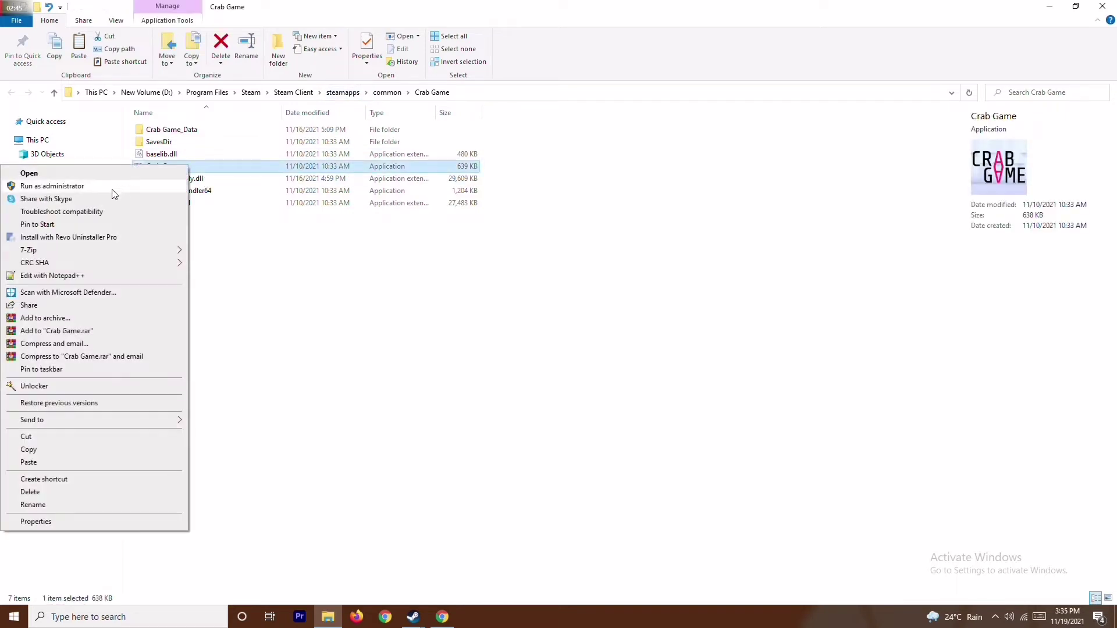
{"action": "left_click", "coordinate": [144, 186]}
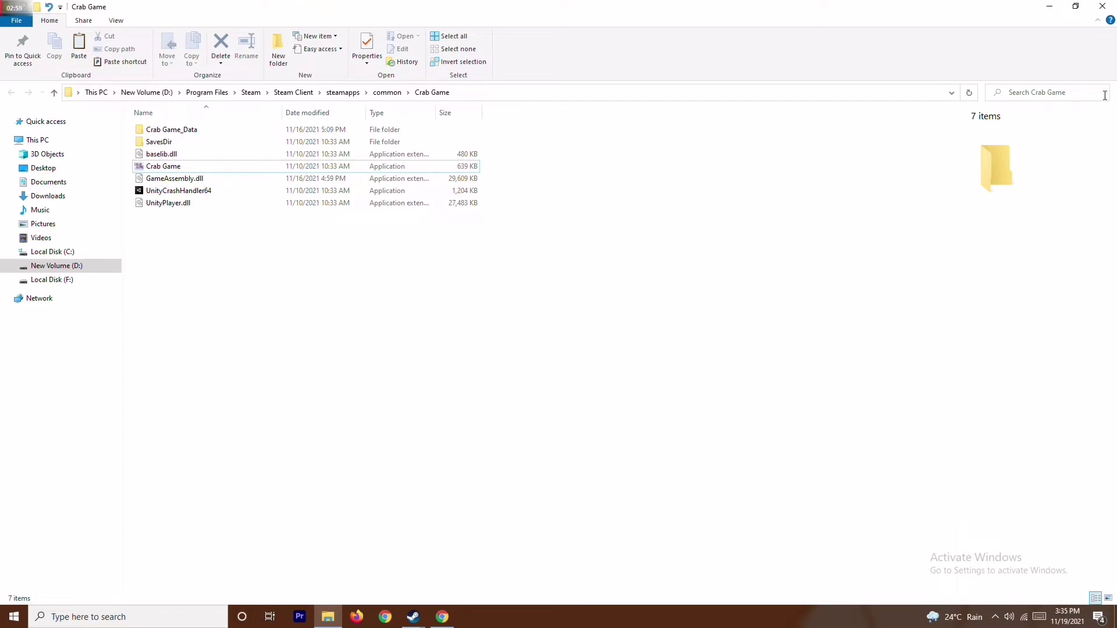
{"action": "left_click", "coordinate": [1104, 6]}
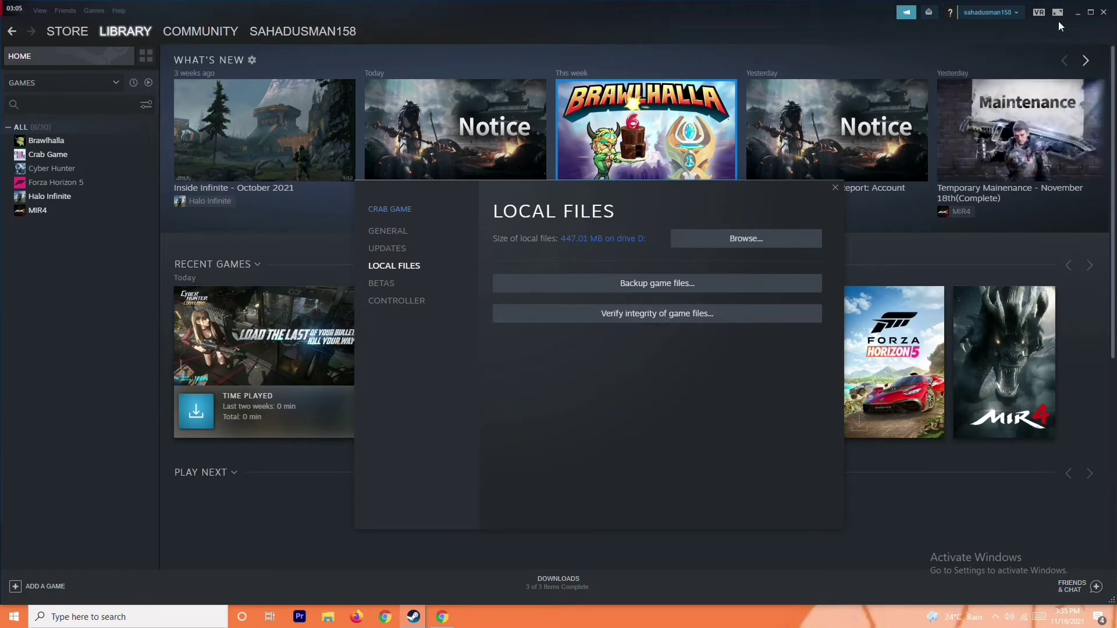
Minimize Steam, close Crab Game's properties window, and bring up Windows search
{"action": "left_click", "coordinate": [1077, 12]}
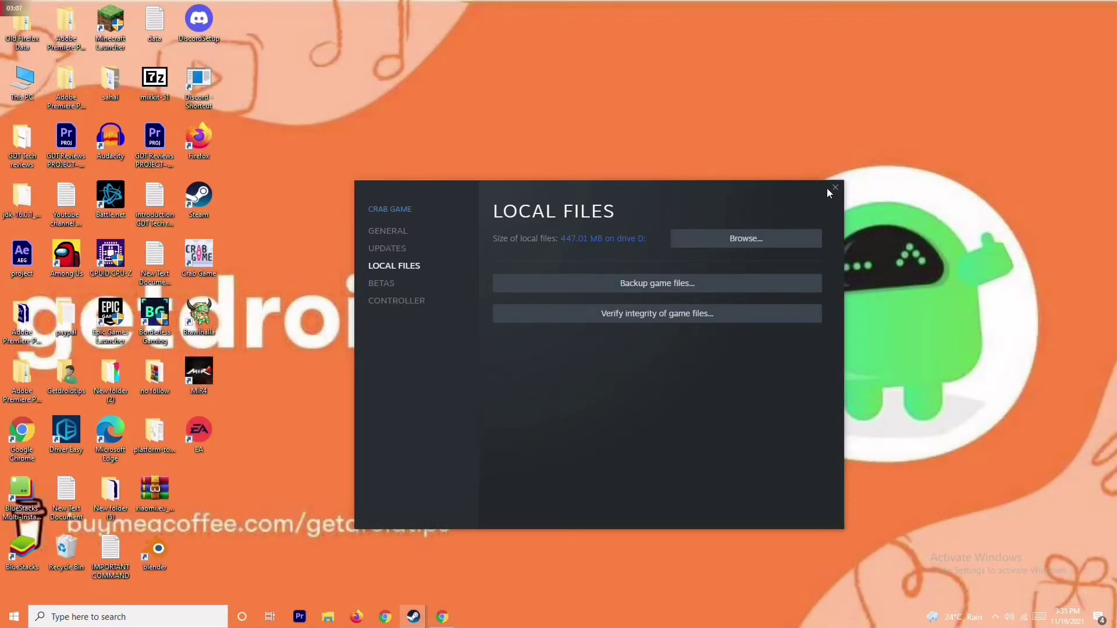
{"action": "left_click", "coordinate": [833, 187]}
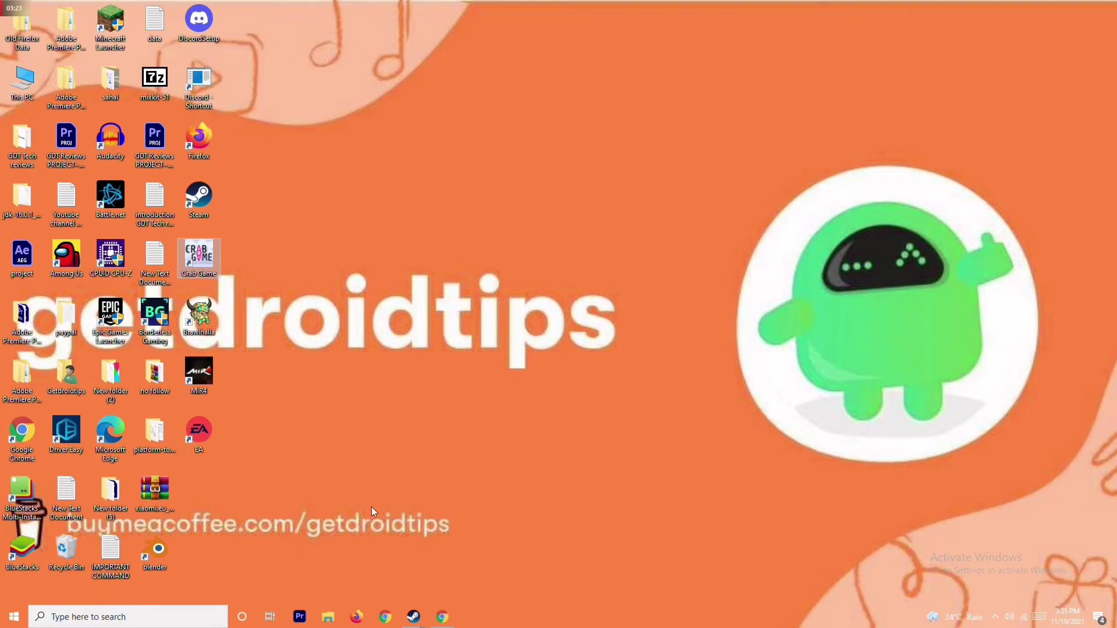
{"action": "left_click", "coordinate": [147, 611]}
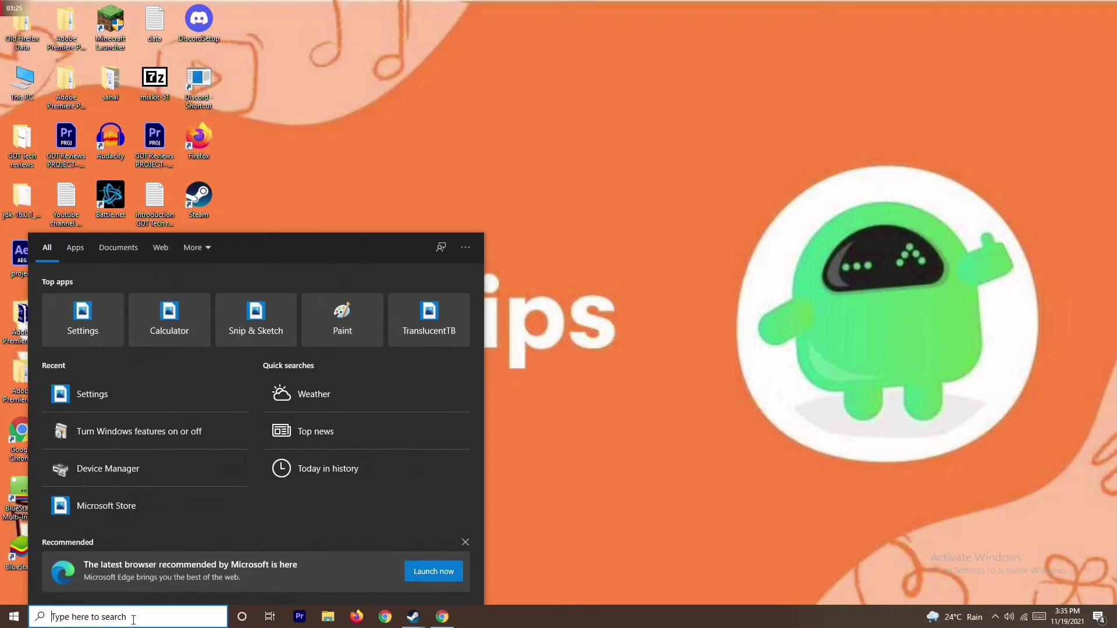
Turn off Windows Defender Firewall for both private and public networks and close its settings
{"action": "type", "text": "windows"}
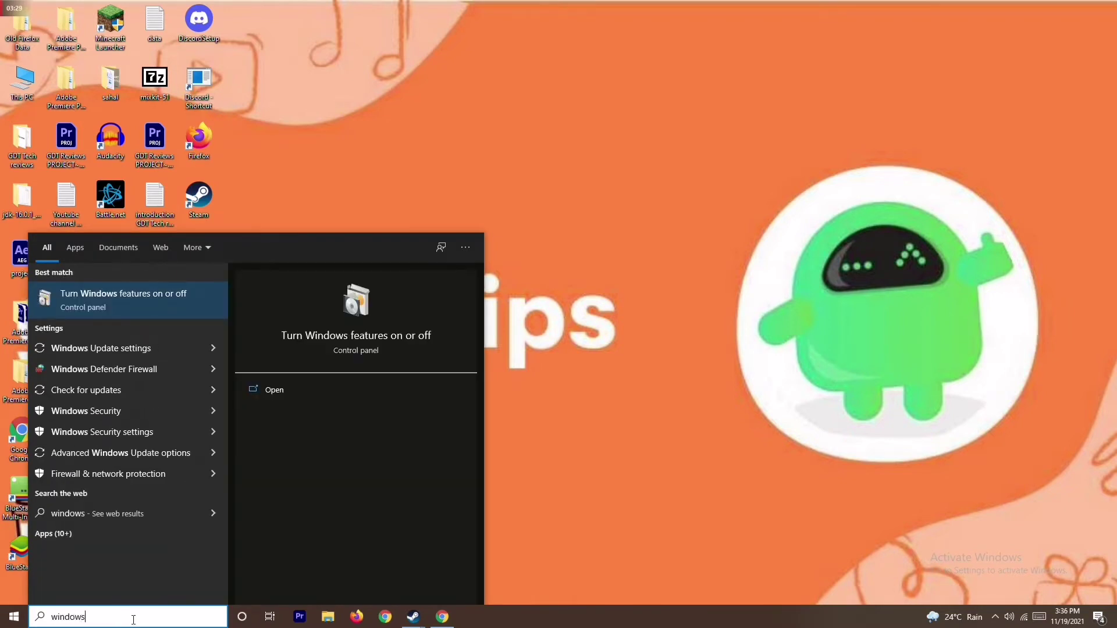
{"action": "left_click", "coordinate": [159, 369]}
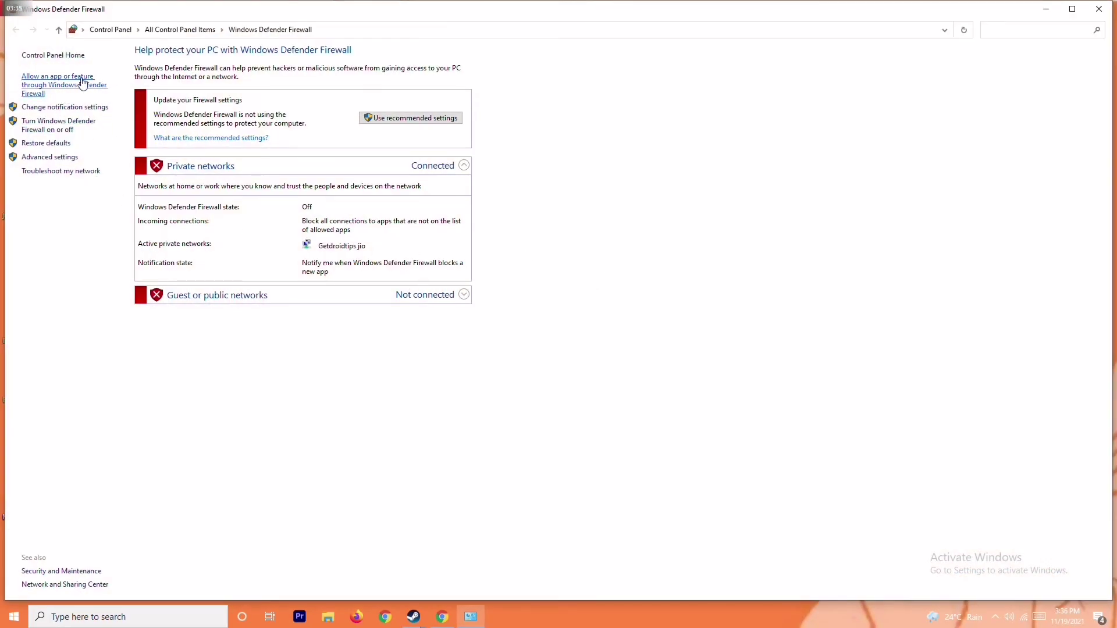
{"action": "left_click", "coordinate": [68, 125]}
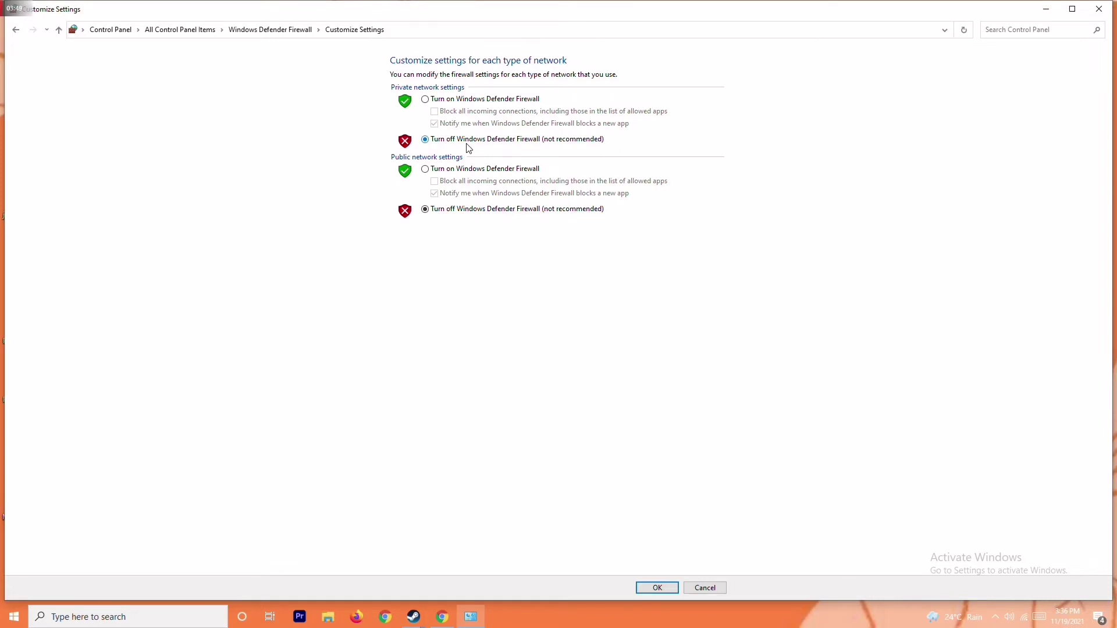
{"action": "left_click", "coordinate": [445, 99]}
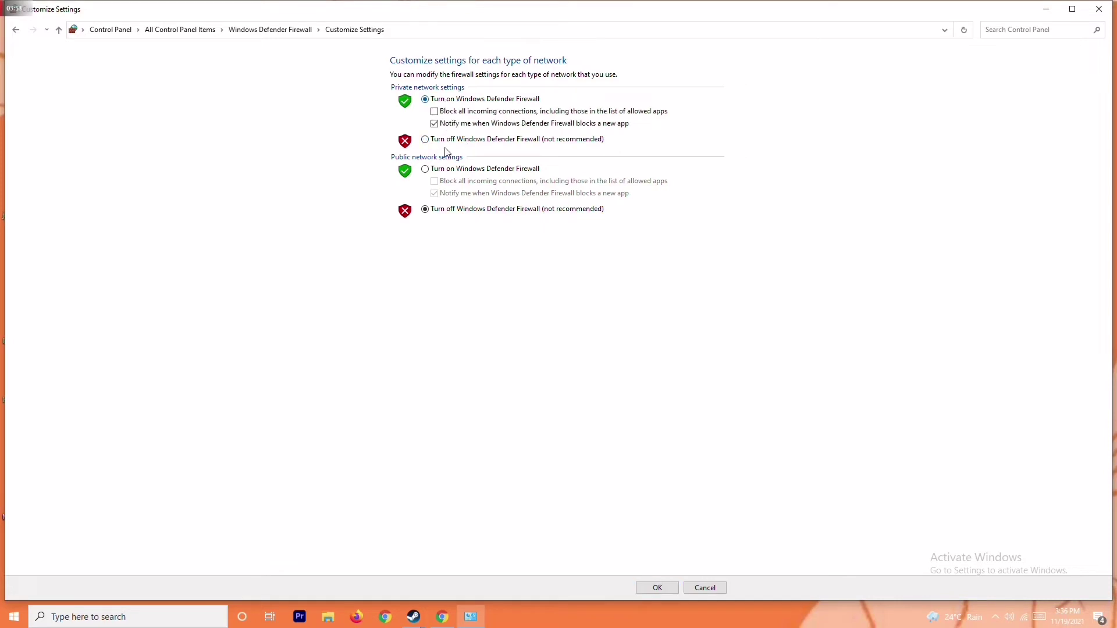
{"action": "left_click", "coordinate": [454, 141]}
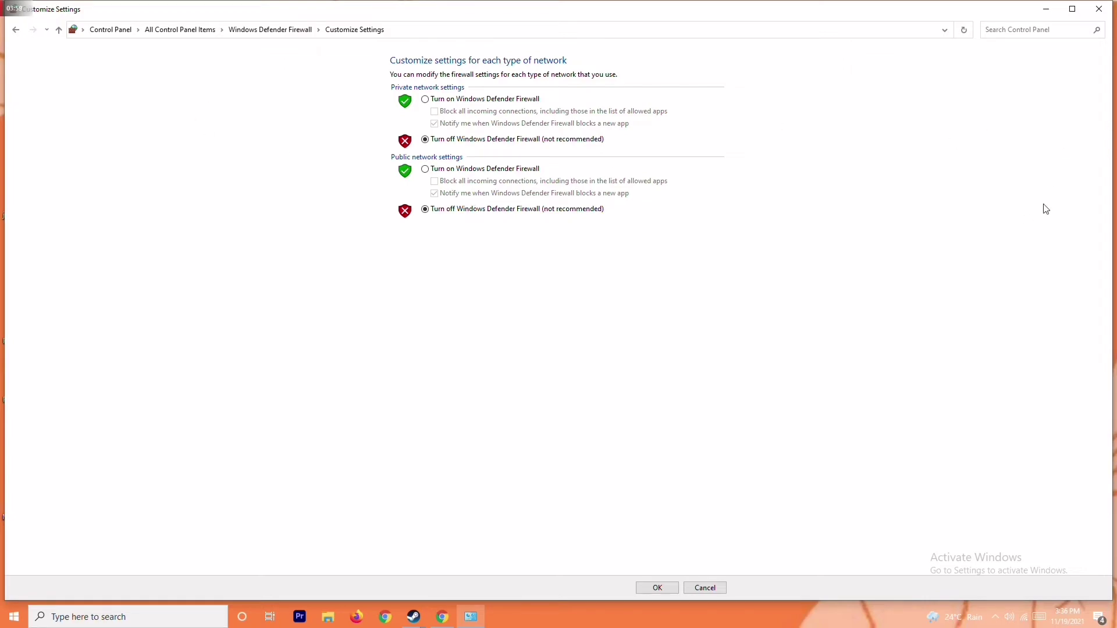
{"action": "left_click", "coordinate": [1099, 9]}
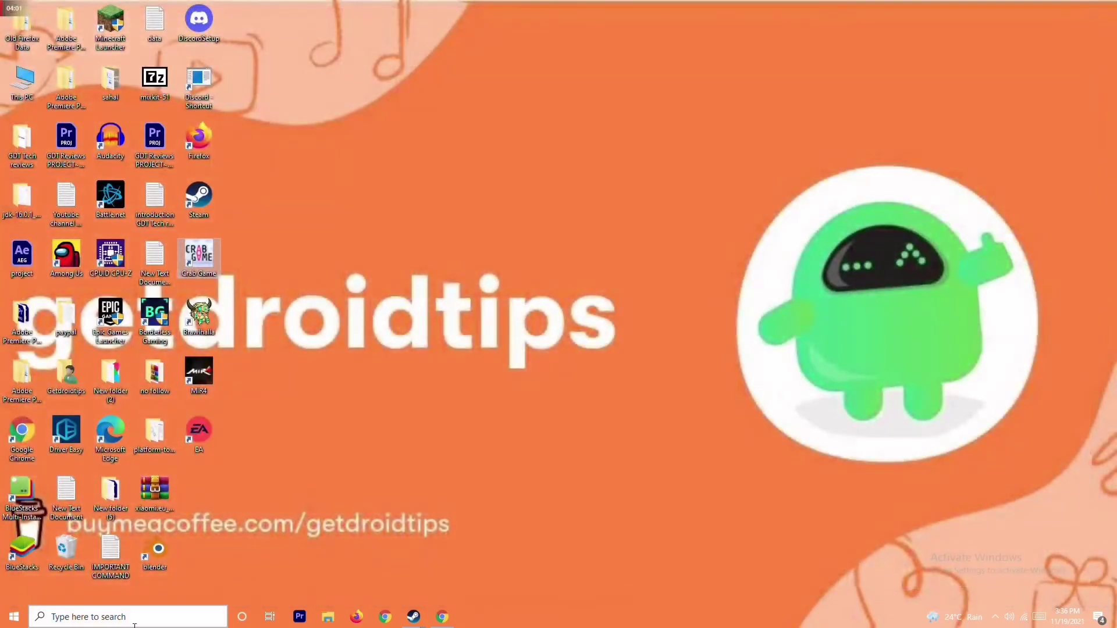
Dismiss the Start power menu without restarting and bring up Settings with Win+I
{"action": "left_click", "coordinate": [14, 617]}
{"action": "left_click", "coordinate": [15, 591]}
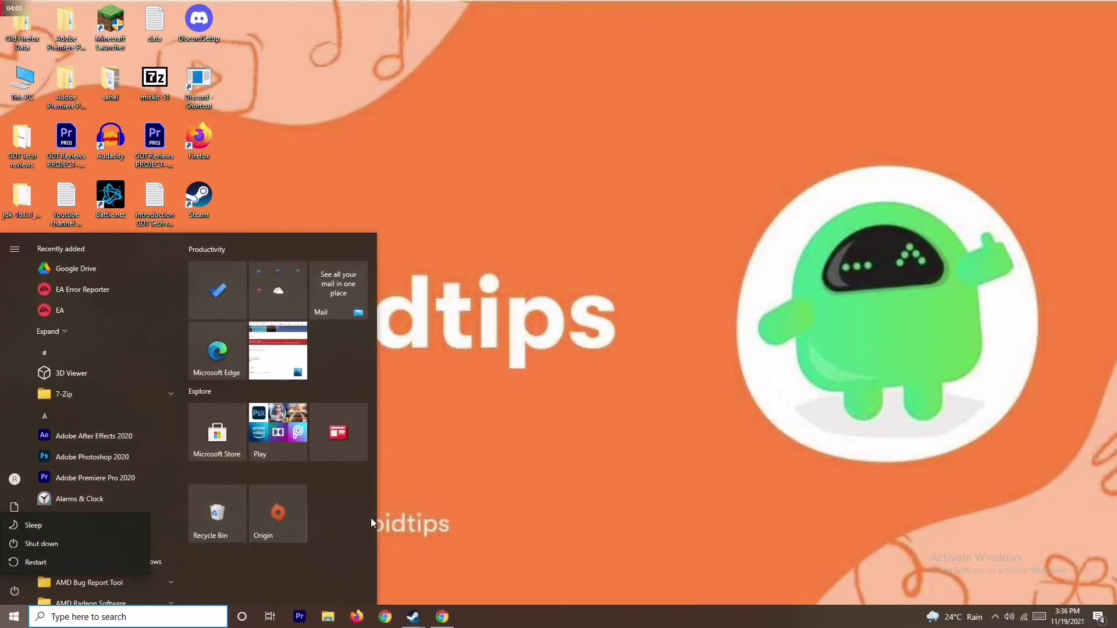
{"action": "left_click", "coordinate": [583, 410]}
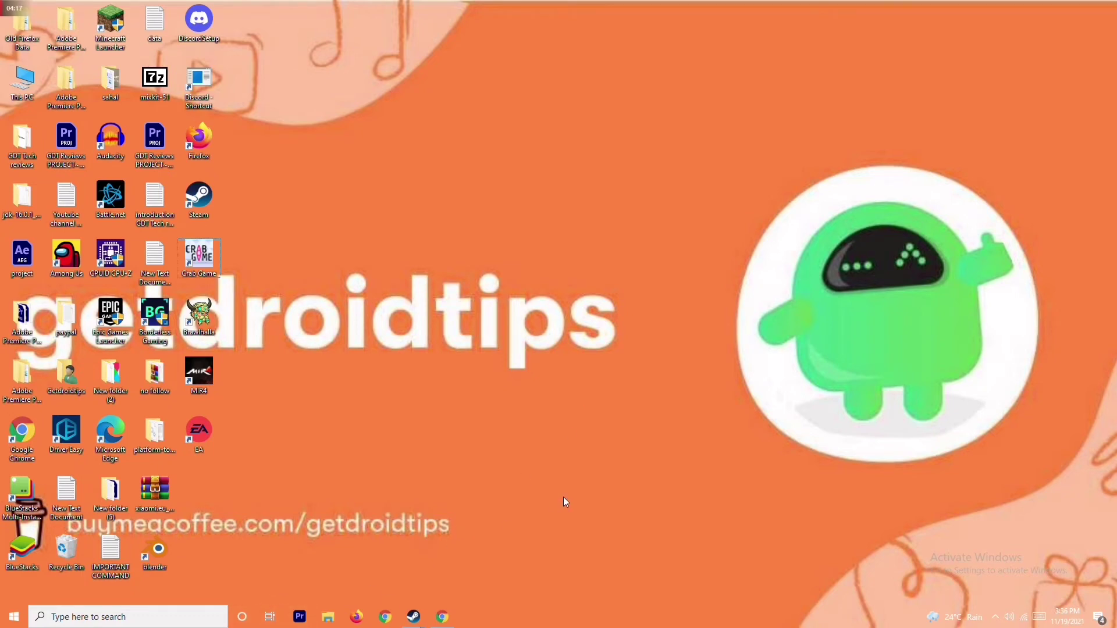
{"action": "key", "text": "super+i"}
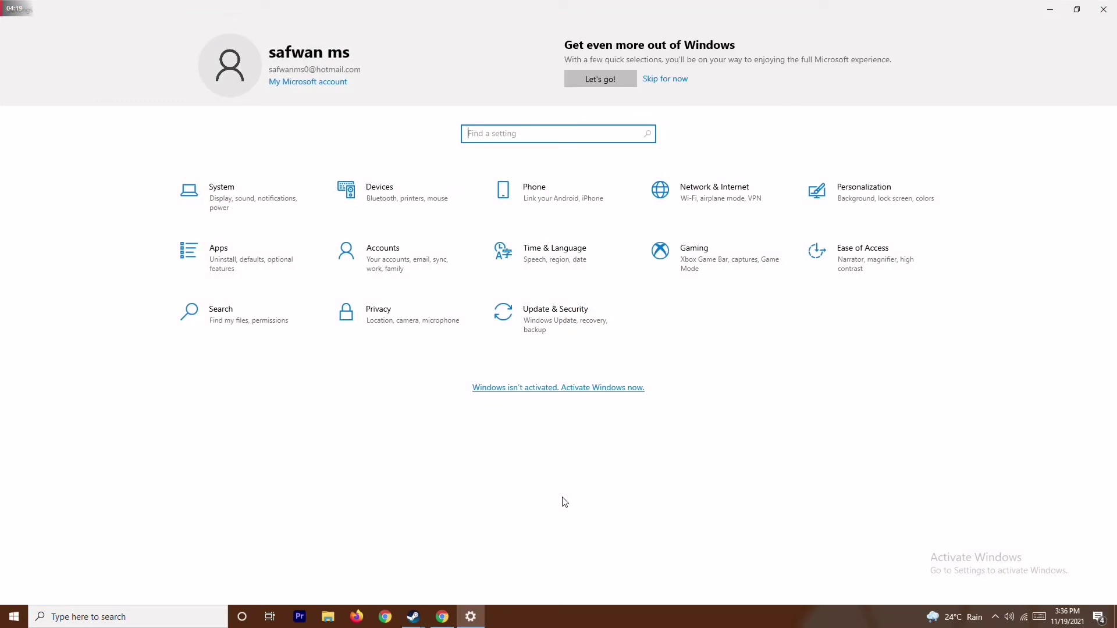
Go to Update & Security and select Windows Security in the sidebar
{"action": "left_click", "coordinate": [568, 312]}
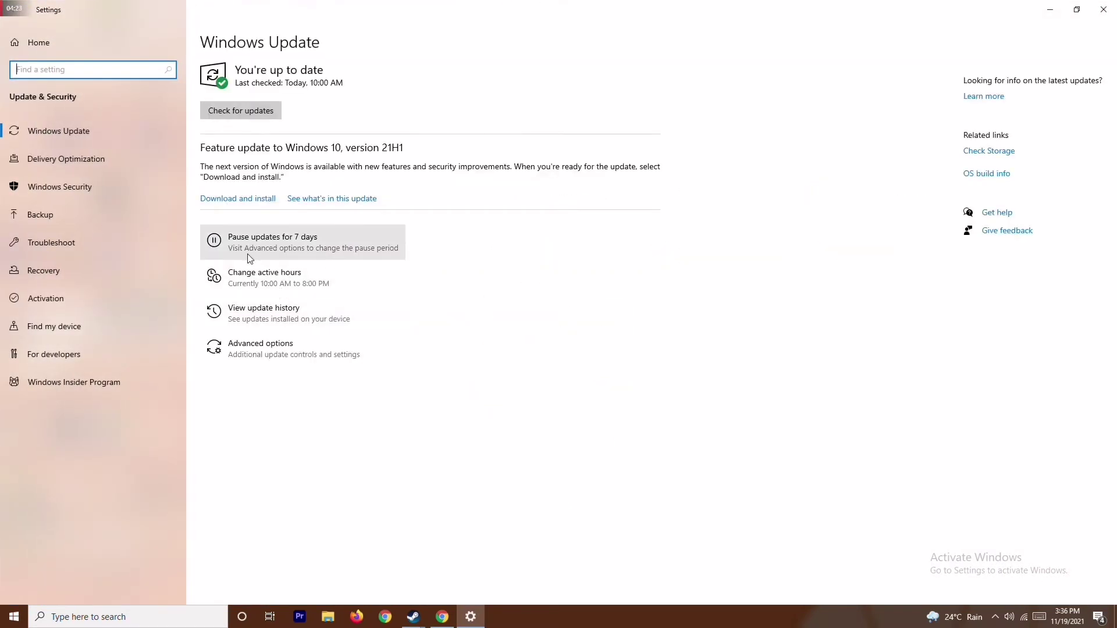
{"action": "left_click", "coordinate": [72, 190]}
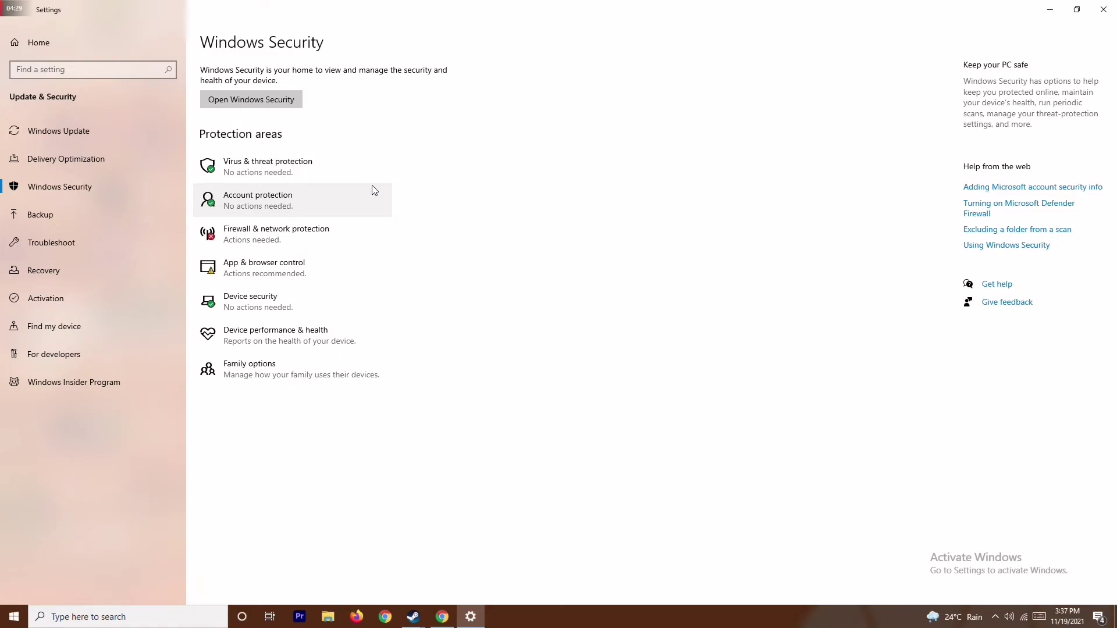
Switch Real-time protection off in Virus & threat protection settings, approve the prompt, and close Windows Security
{"action": "left_click", "coordinate": [340, 171]}
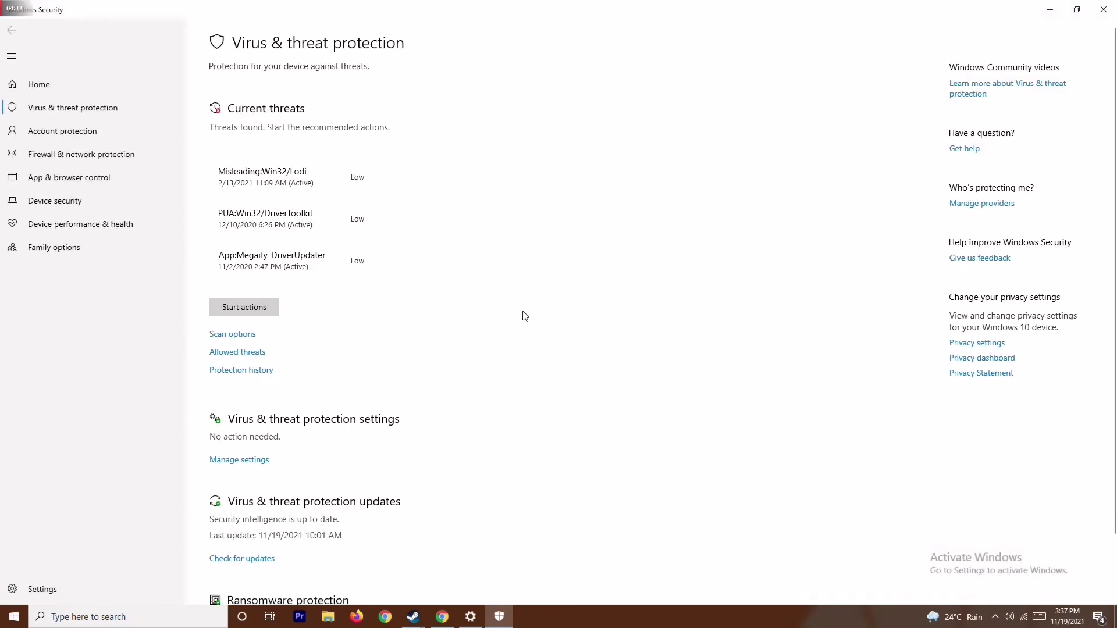
{"action": "scroll", "coordinate": [526, 316], "scroll_direction": "down", "scroll_amount": 2}
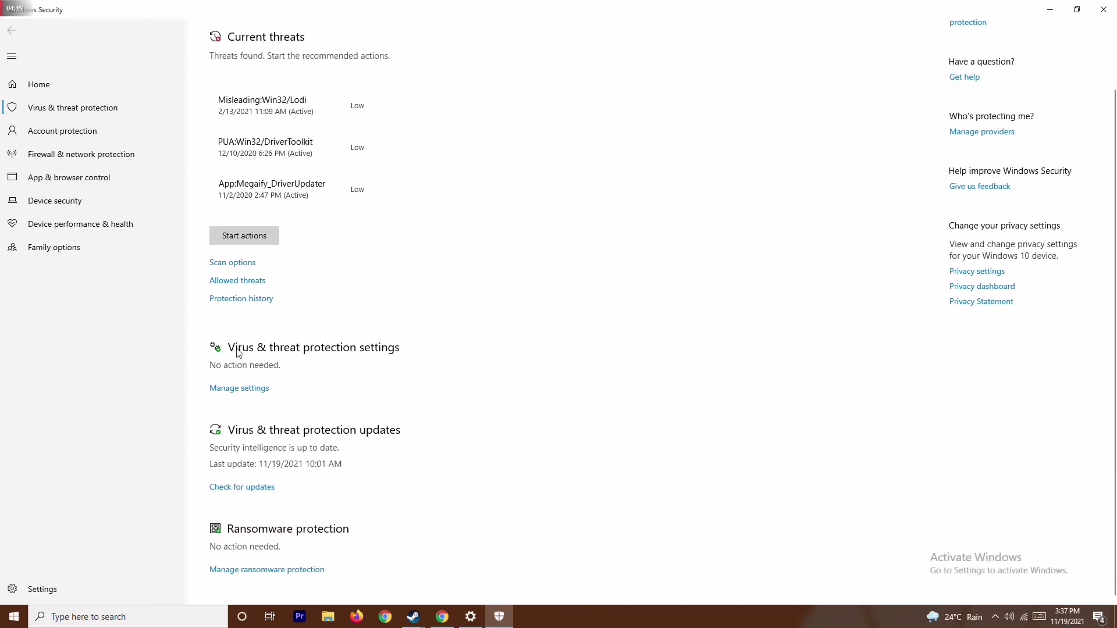
{"action": "left_click", "coordinate": [250, 395]}
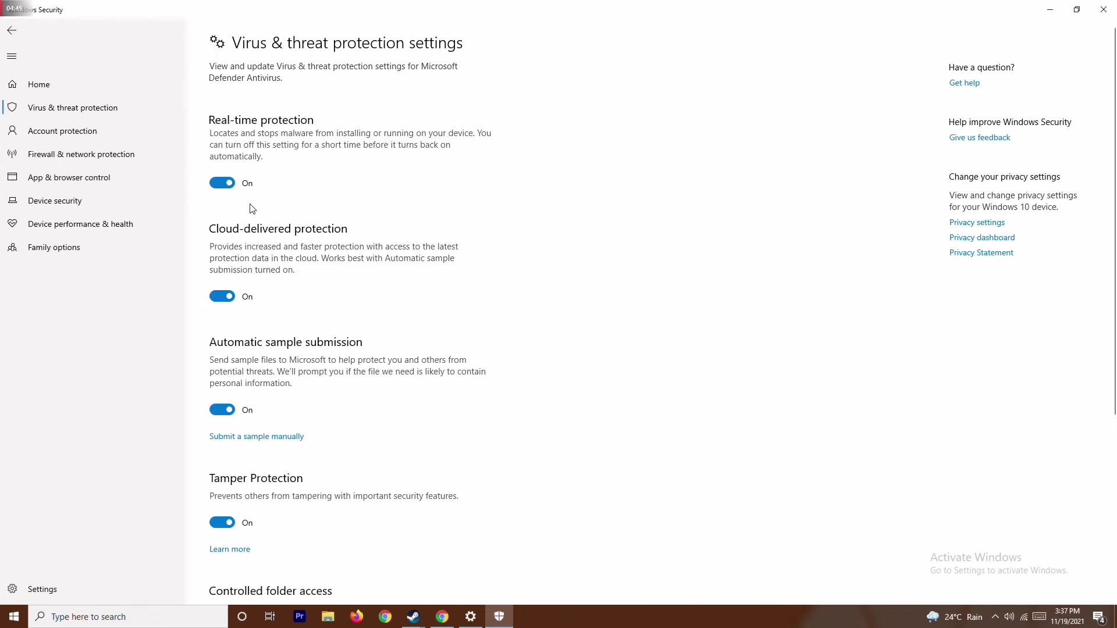
{"action": "left_click", "coordinate": [223, 184]}
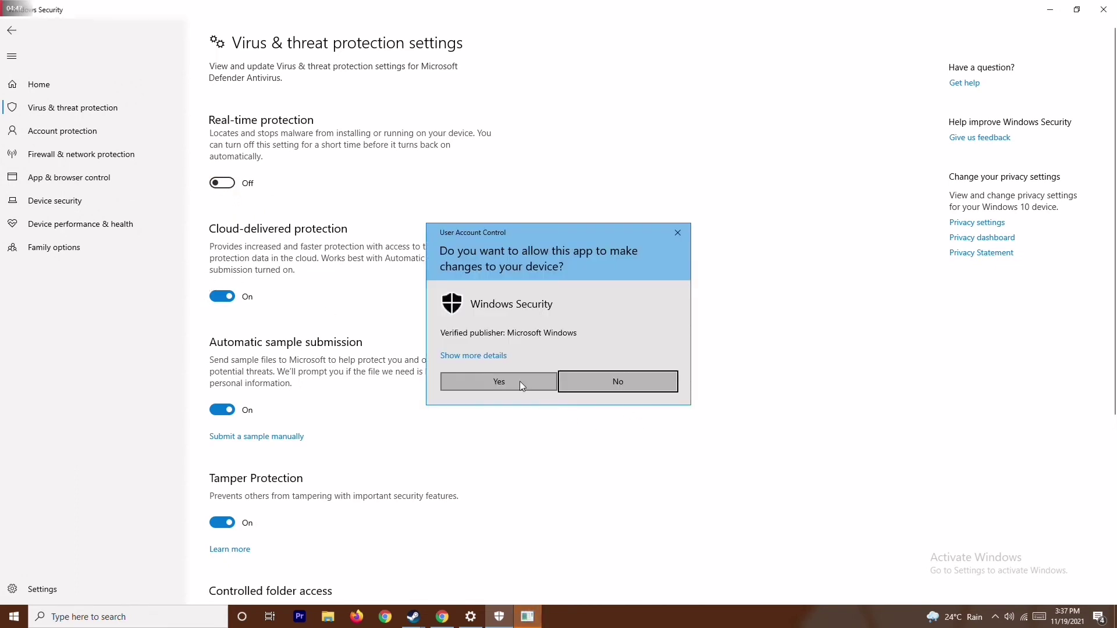
{"action": "left_click", "coordinate": [520, 381]}
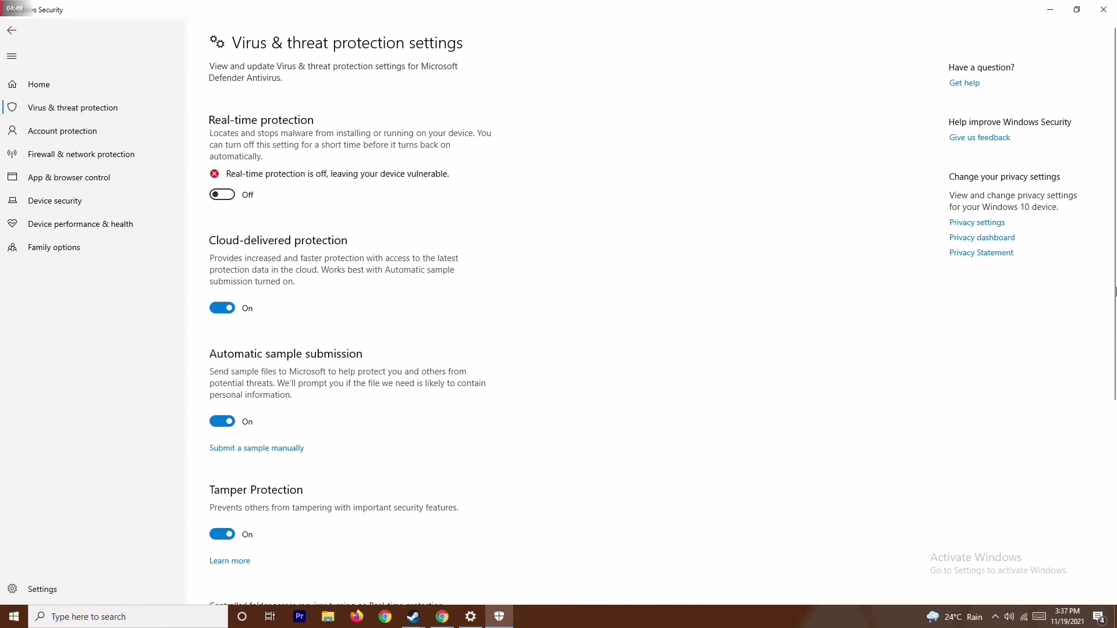
{"action": "left_click", "coordinate": [1103, 10]}
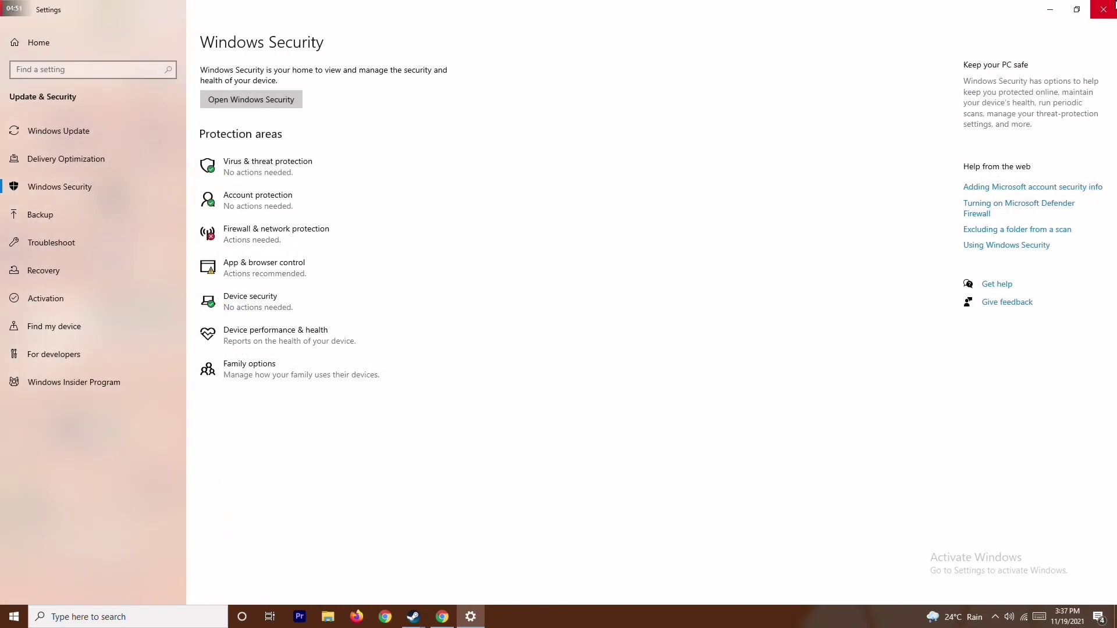
Close Settings, refresh the desktop from its right-click menu, then open and dismiss the taskbar menu
{"action": "left_click", "coordinate": [1110, 7]}
{"action": "right_click", "coordinate": [449, 268]}
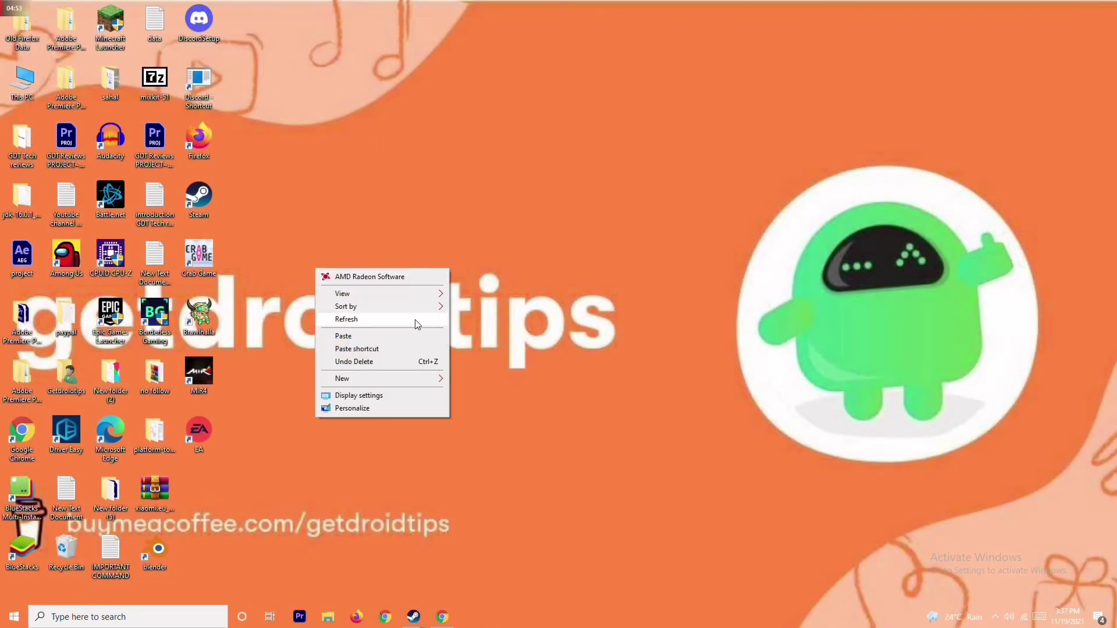
{"action": "left_click", "coordinate": [417, 324]}
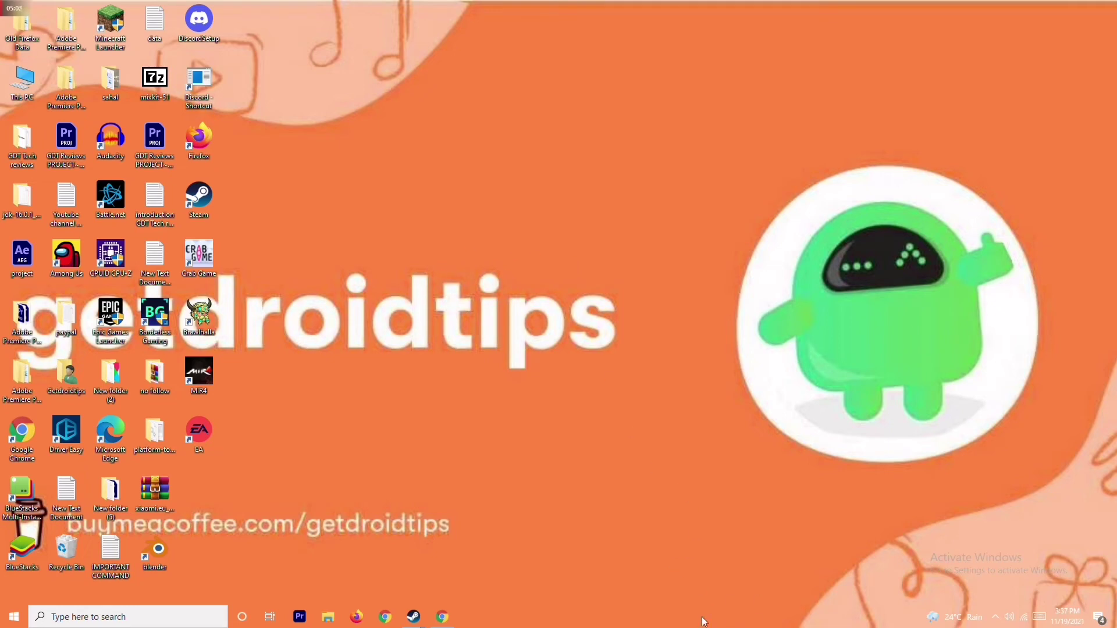
{"action": "right_click", "coordinate": [736, 619]}
{"action": "left_click", "coordinate": [459, 249]}
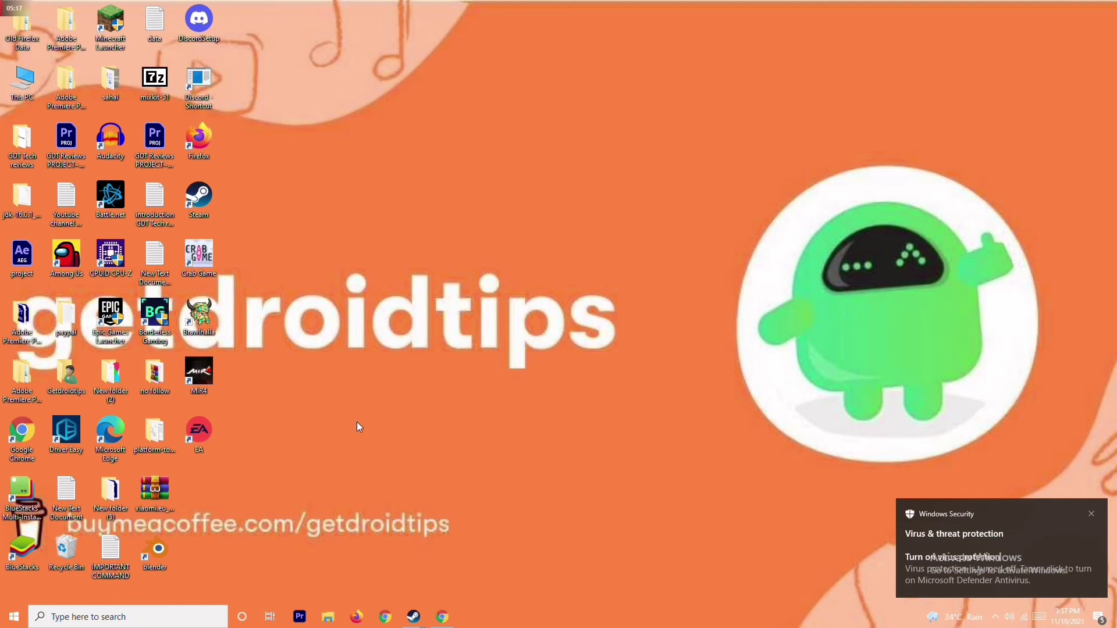
{"action": "mouse_move", "coordinate": [411, 614]}
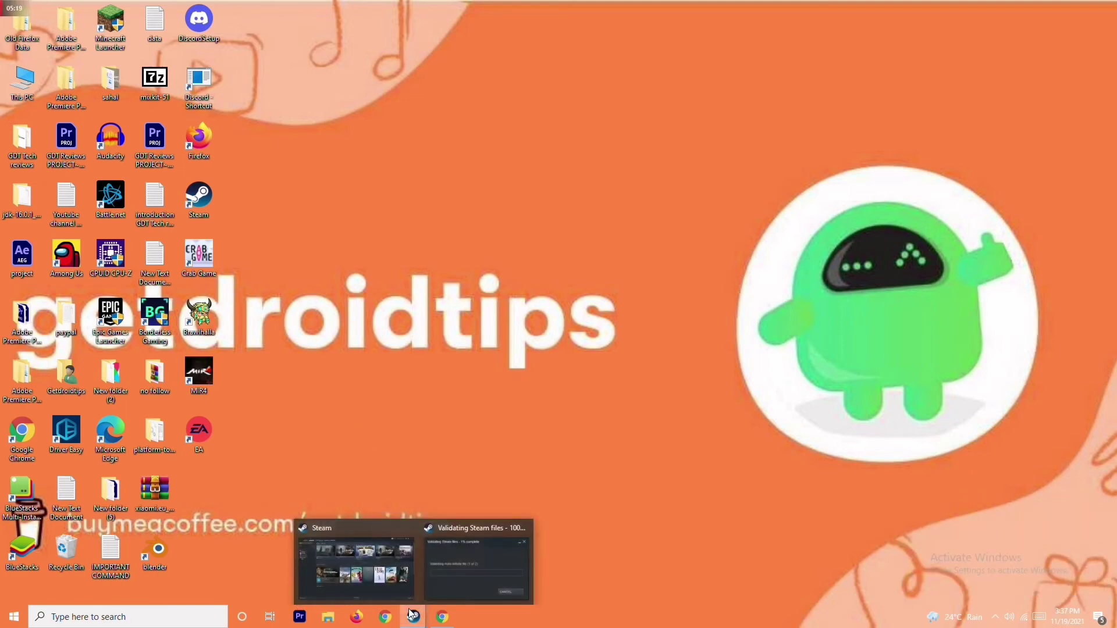
{"action": "left_click", "coordinate": [389, 555]}
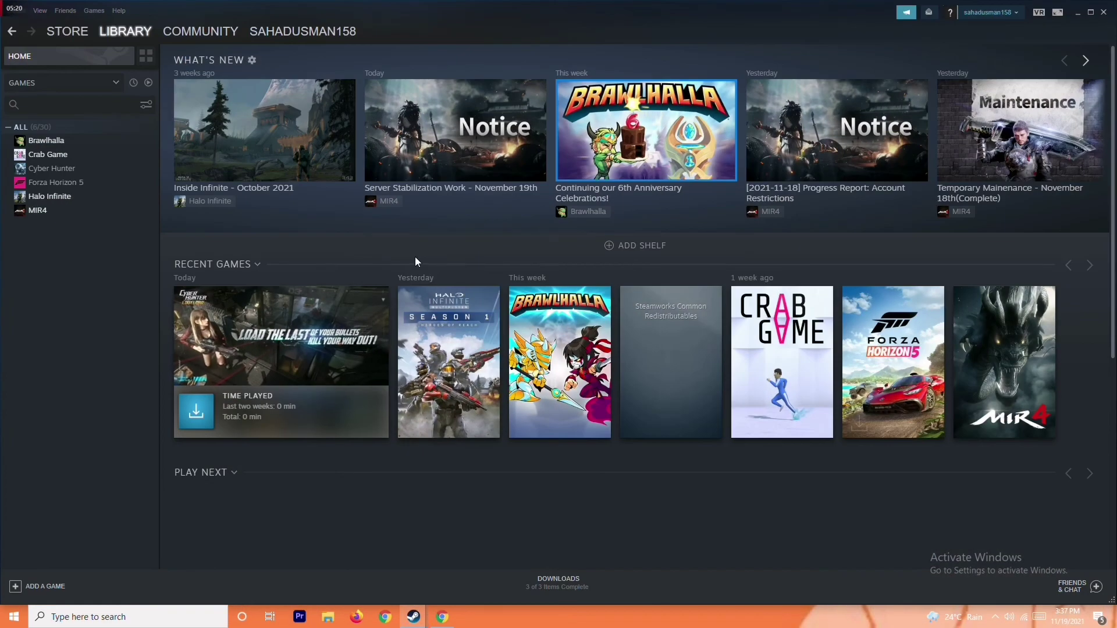
{"action": "right_click", "coordinate": [92, 185]}
{"action": "mouse_move", "coordinate": [123, 241]}
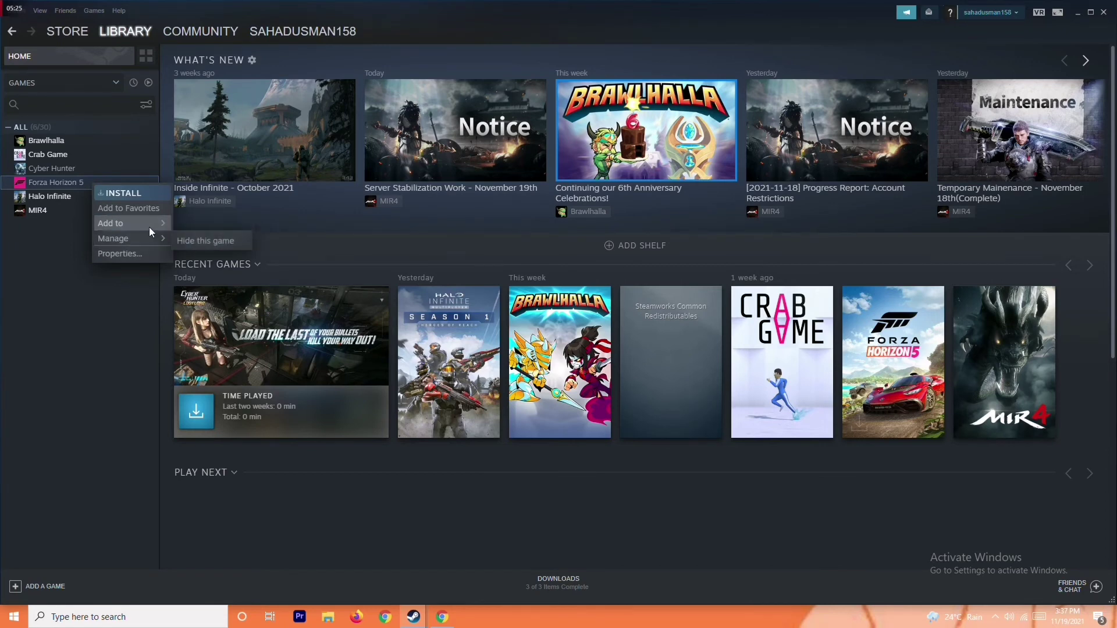
{"action": "left_click", "coordinate": [69, 281]}
{"action": "left_click", "coordinate": [88, 185]}
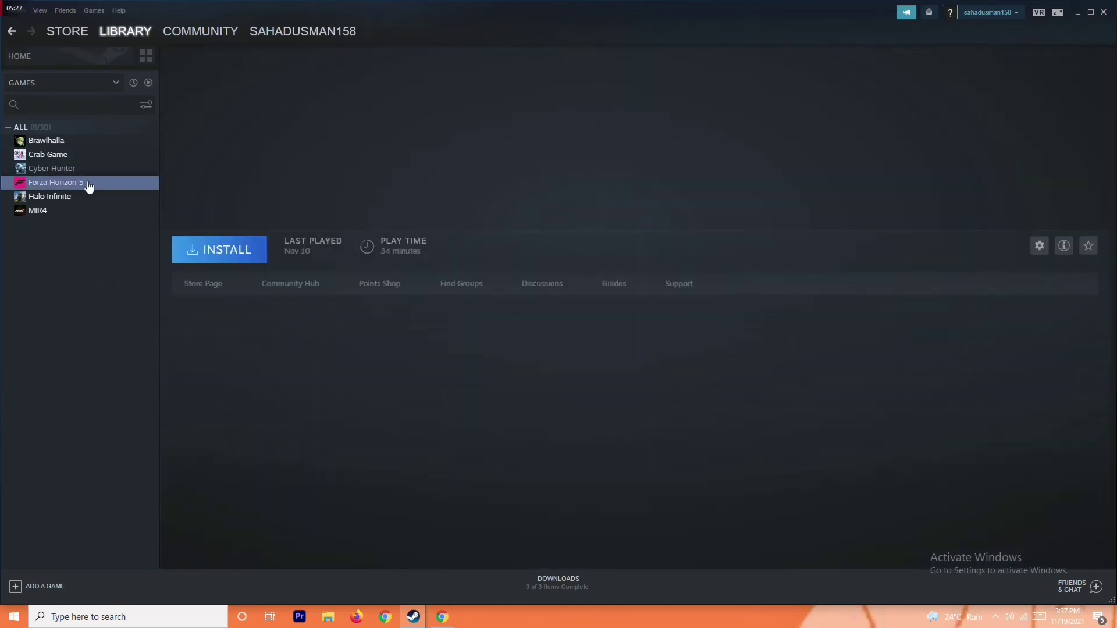
{"action": "left_click", "coordinate": [82, 155]}
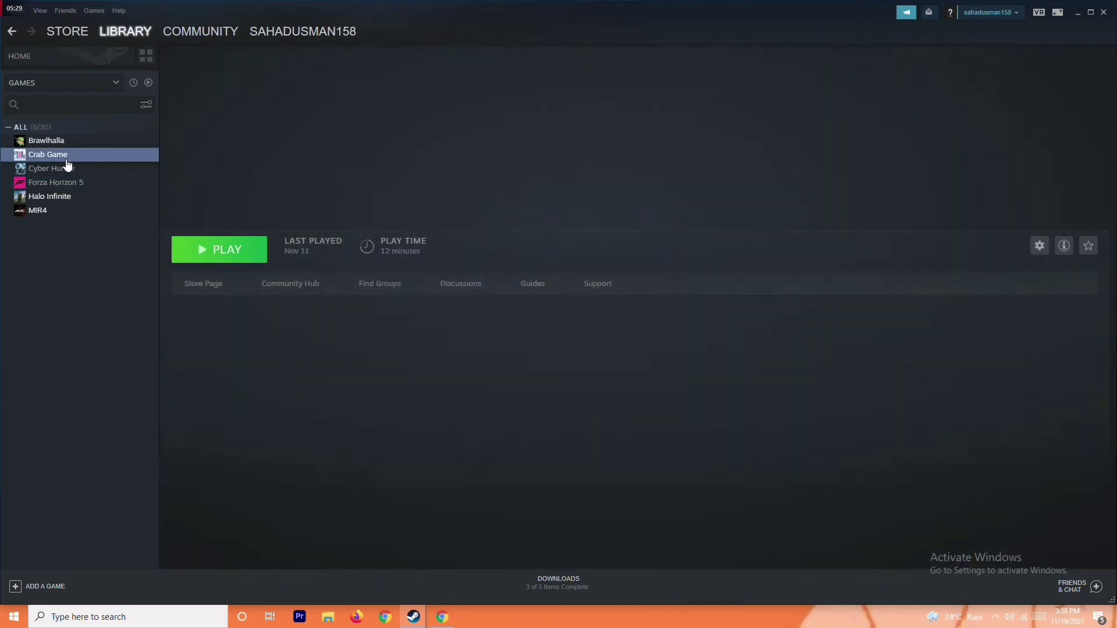
{"action": "right_click", "coordinate": [99, 159]}
{"action": "mouse_move", "coordinate": [131, 208]}
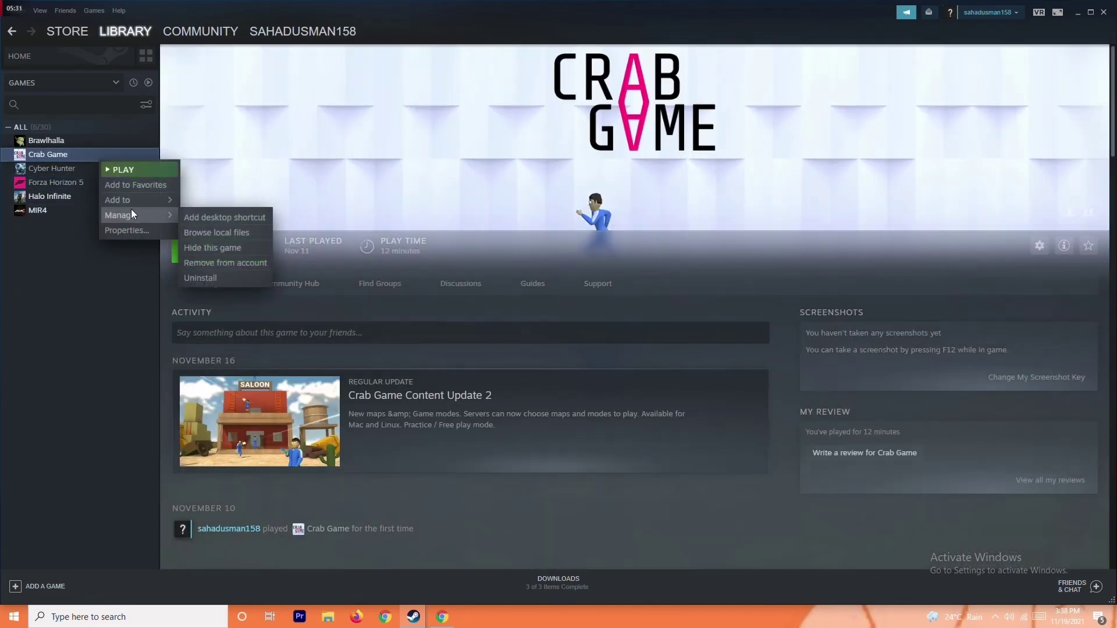
{"action": "left_click", "coordinate": [83, 325]}
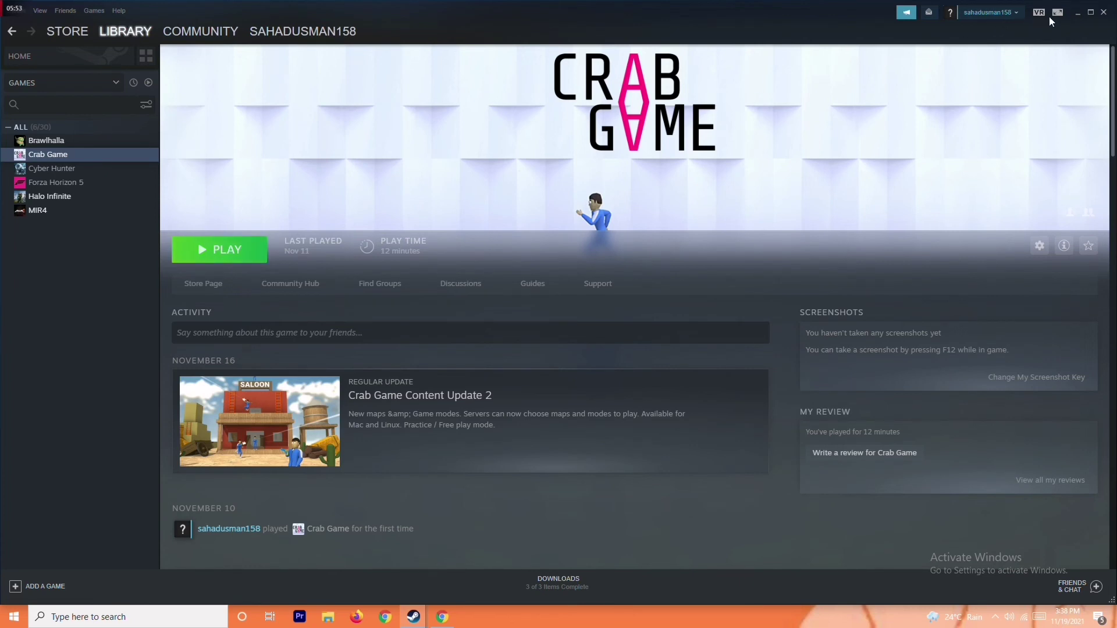
{"action": "left_click", "coordinate": [1077, 13]}
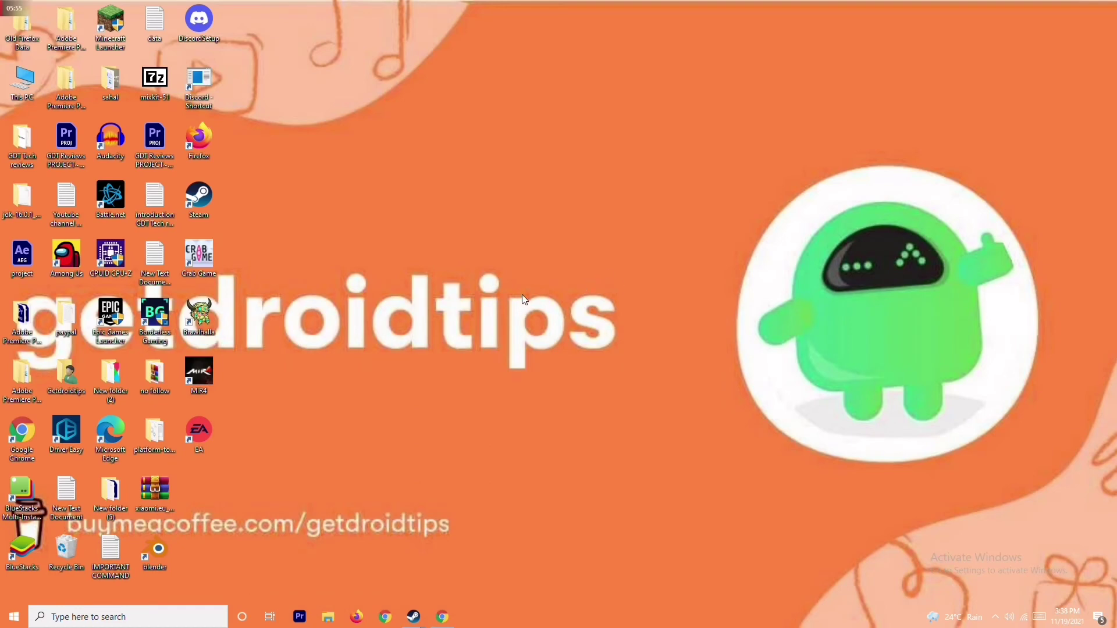